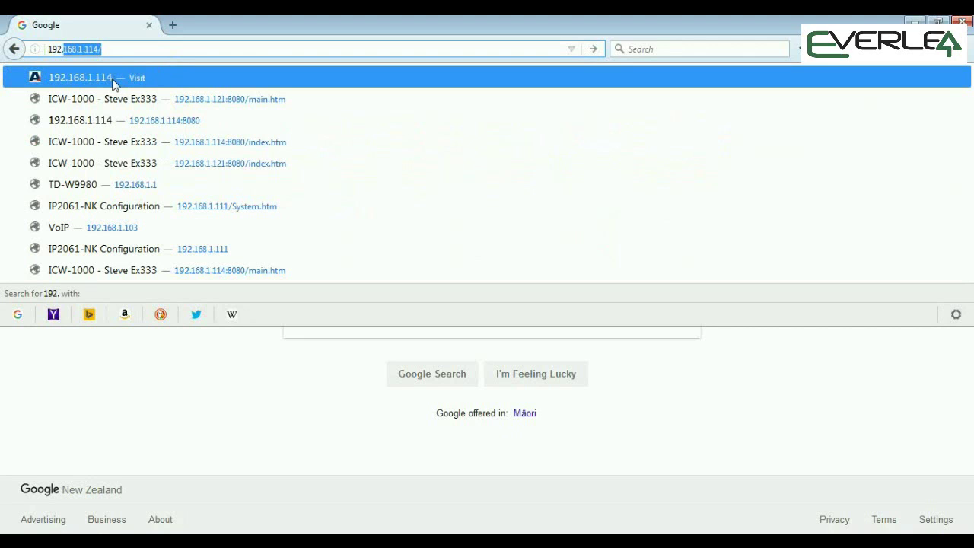
- Log in to the control panel at 192.168.1.114 using the default password
left_click(83, 77)
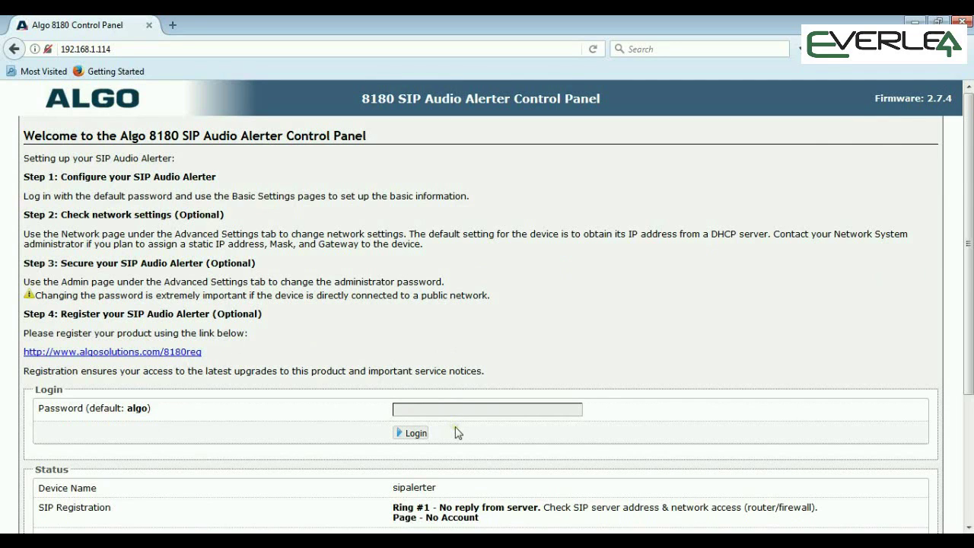
left_click(405, 412)
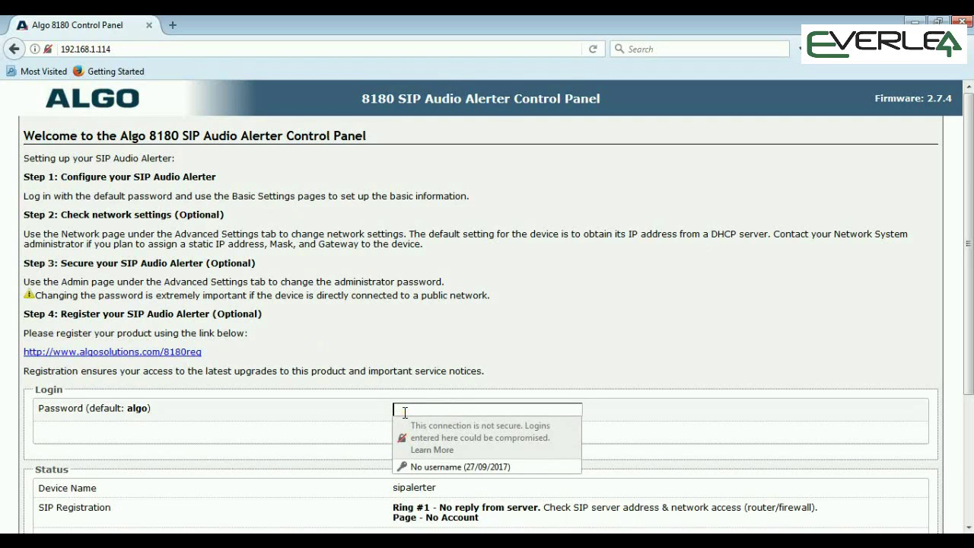
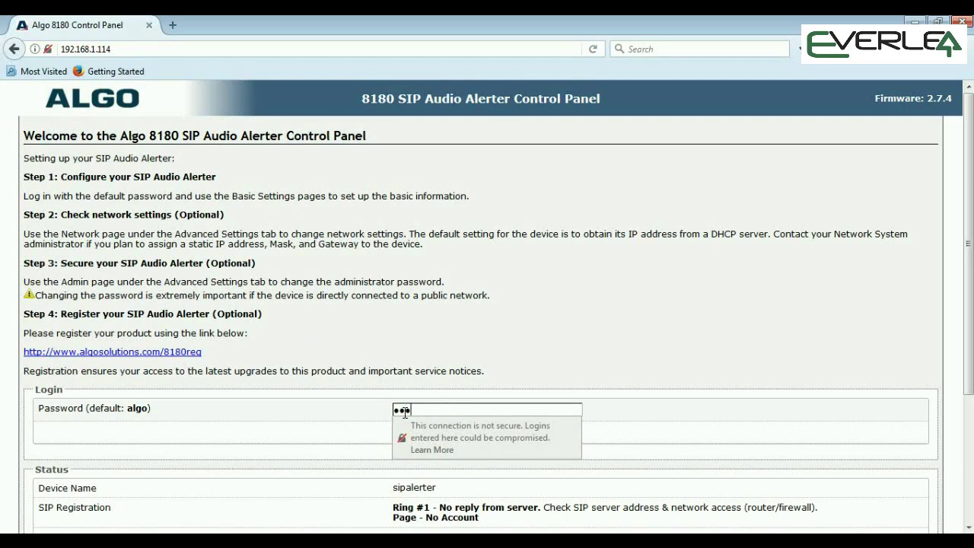
key("Return")
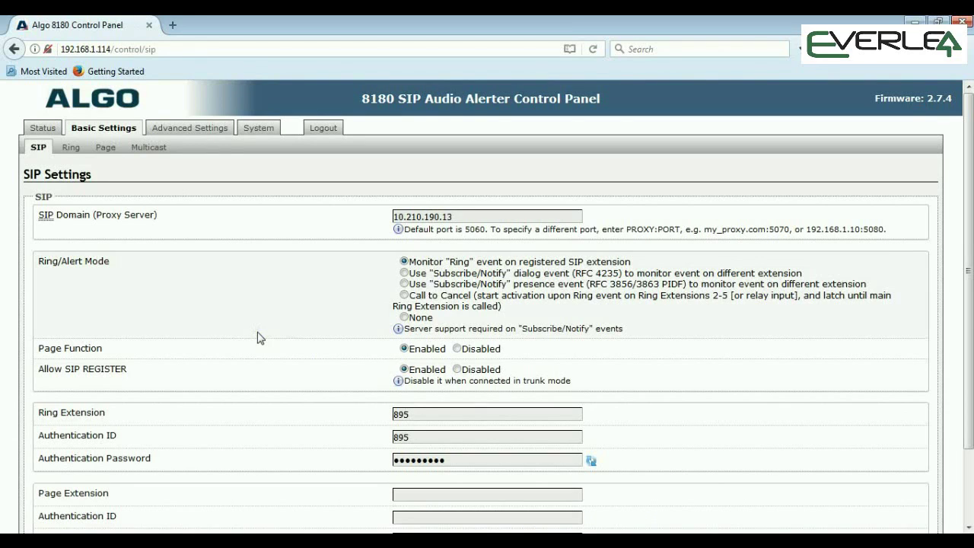
- Review SIP domain 10.210.190.13 and ring extension 895 with its authentication ID and password
left_click(475, 218)
left_click_drag(476, 217, 391, 216)
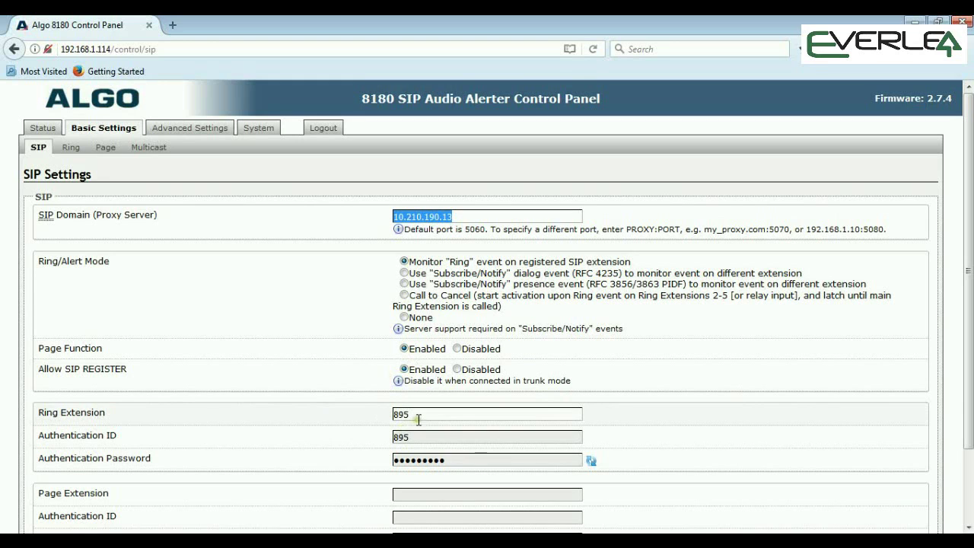
left_click_drag(417, 418, 376, 414)
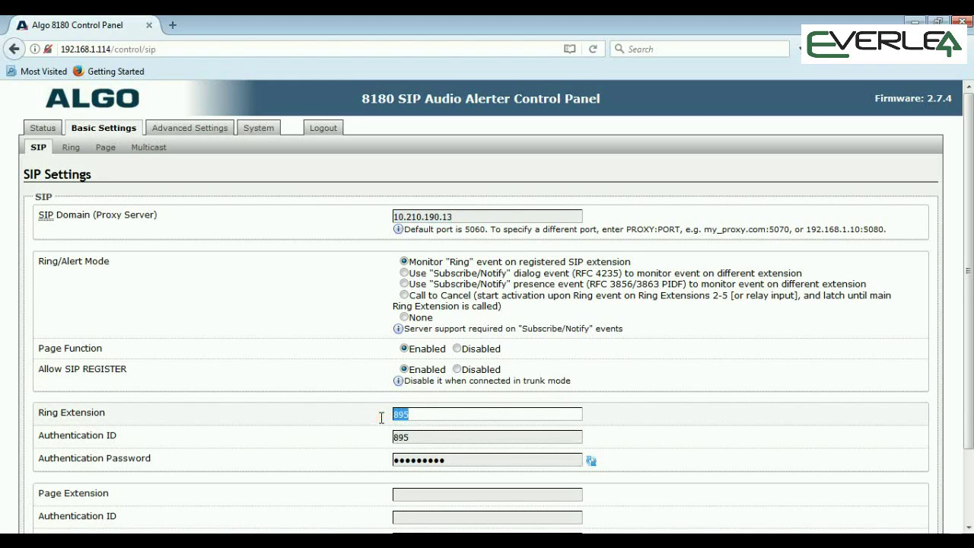
double_click(418, 439)
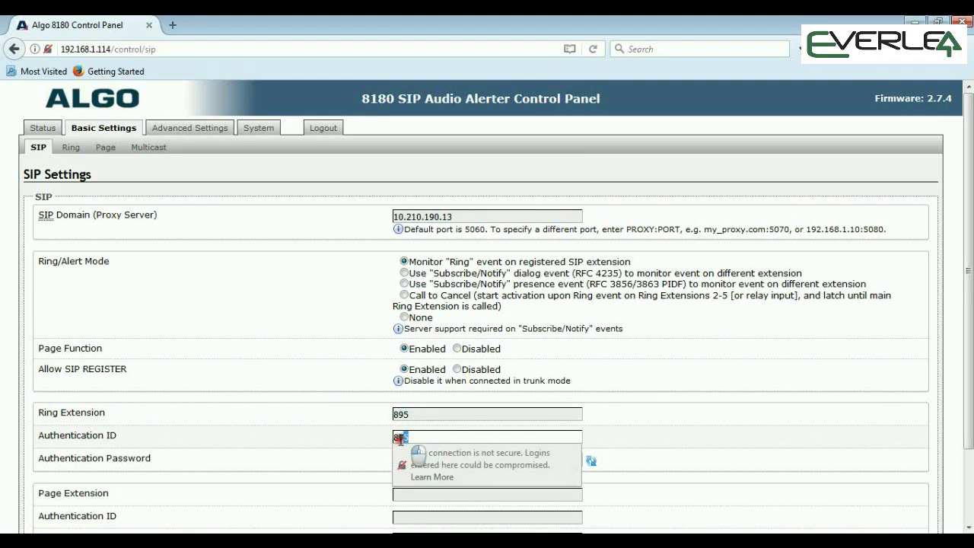
left_click(357, 448)
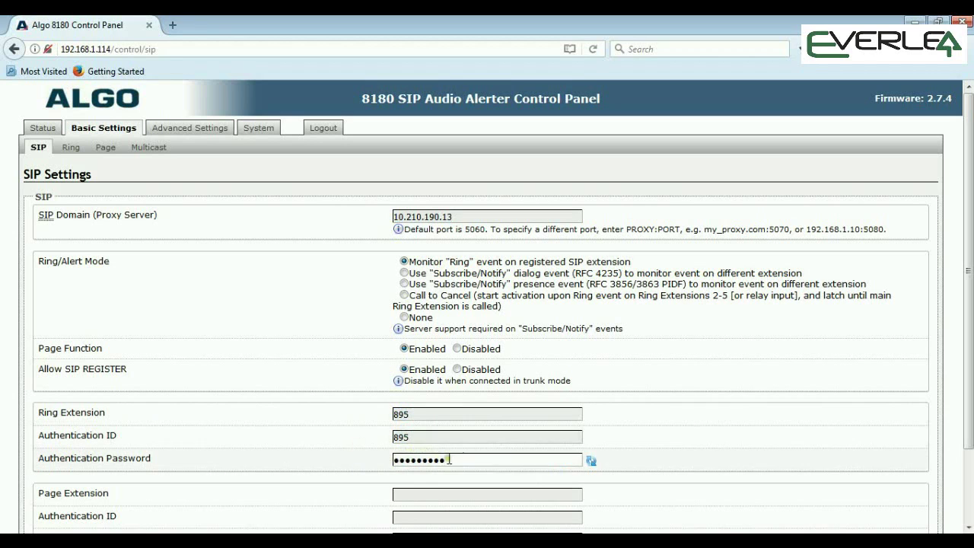
left_click_drag(452, 459, 403, 454)
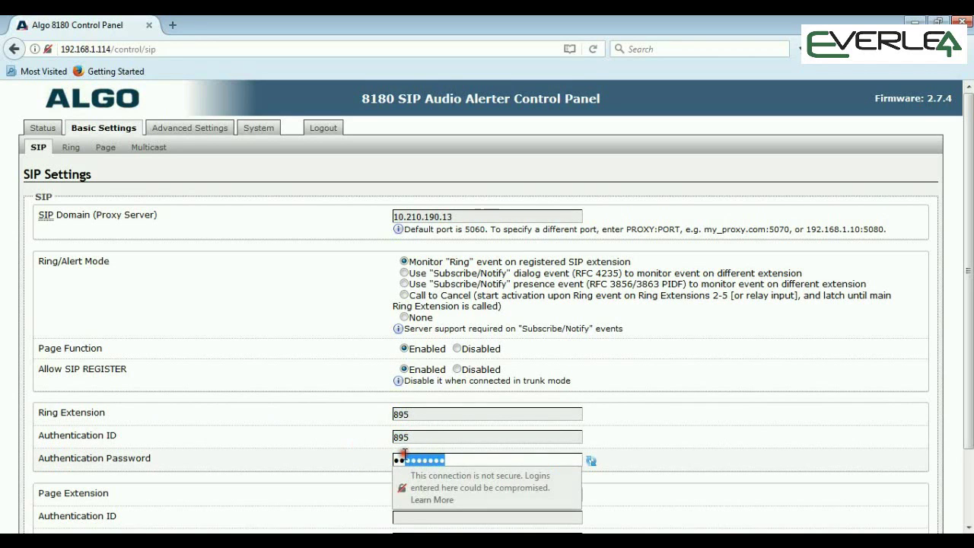
left_click(761, 503)
- Set page extension and page authentication ID to 896, enter the page password, and save
left_click(968, 526)
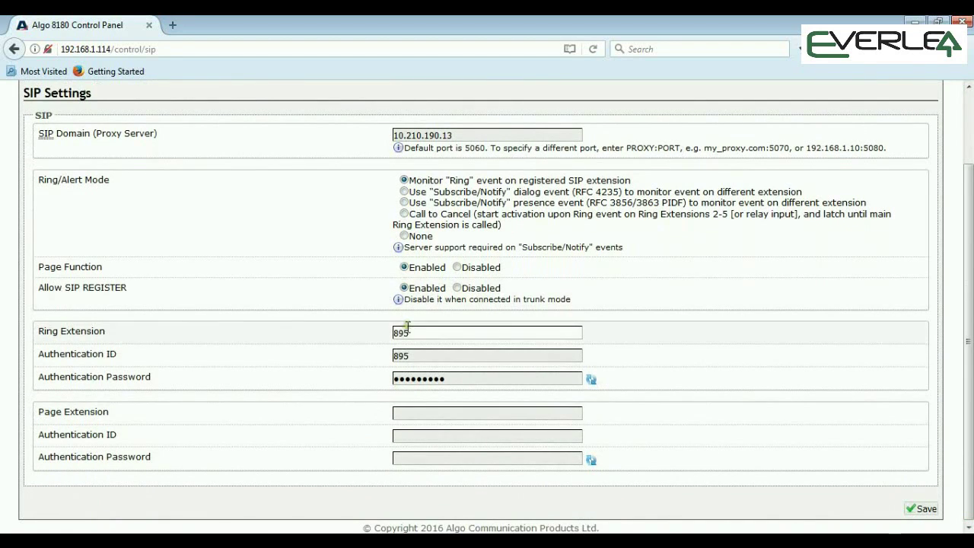
left_click(408, 412)
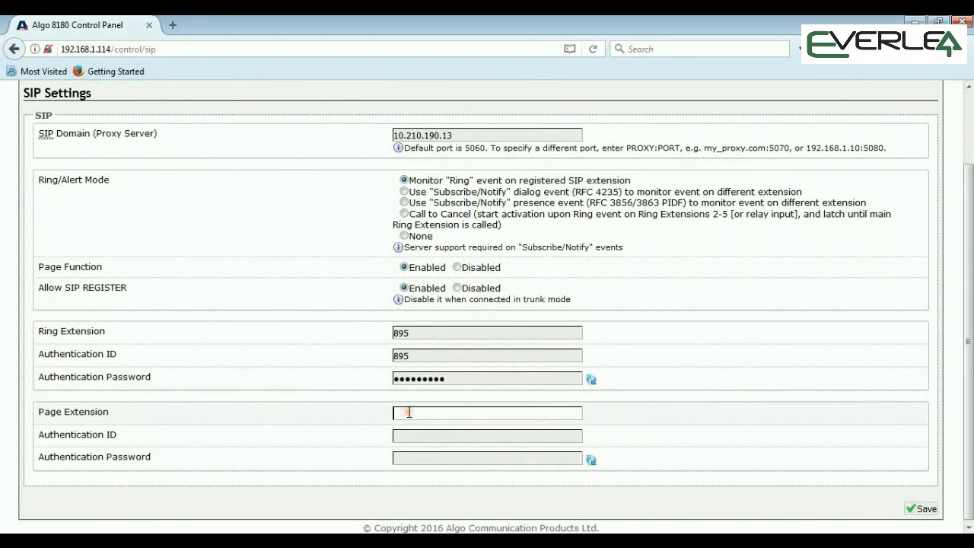
type("896")
left_click(410, 437)
type("896")
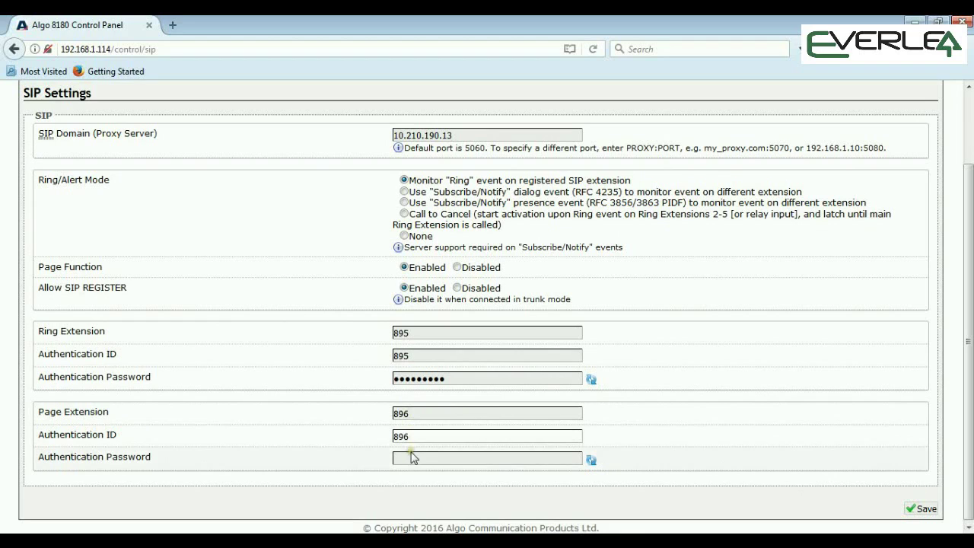
left_click(412, 455)
type("*****")
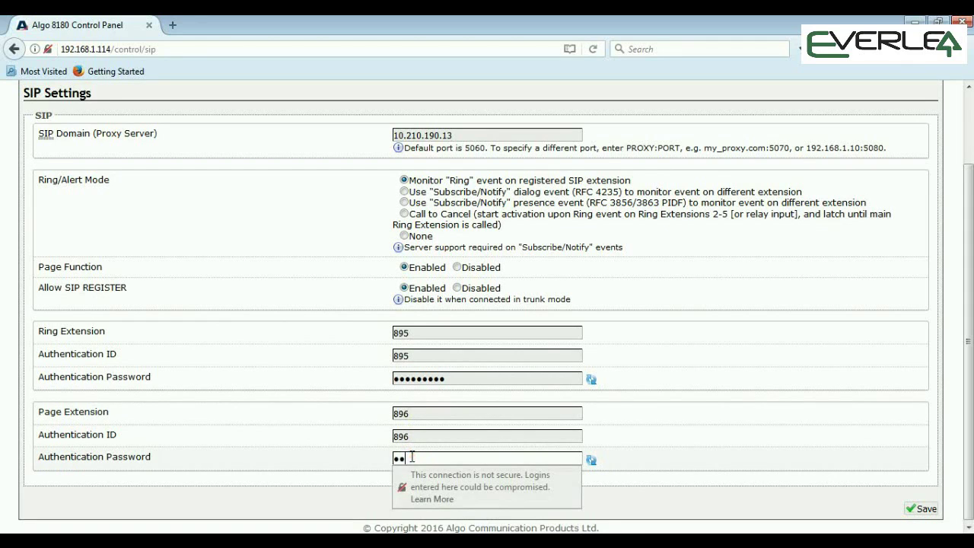
type("**")
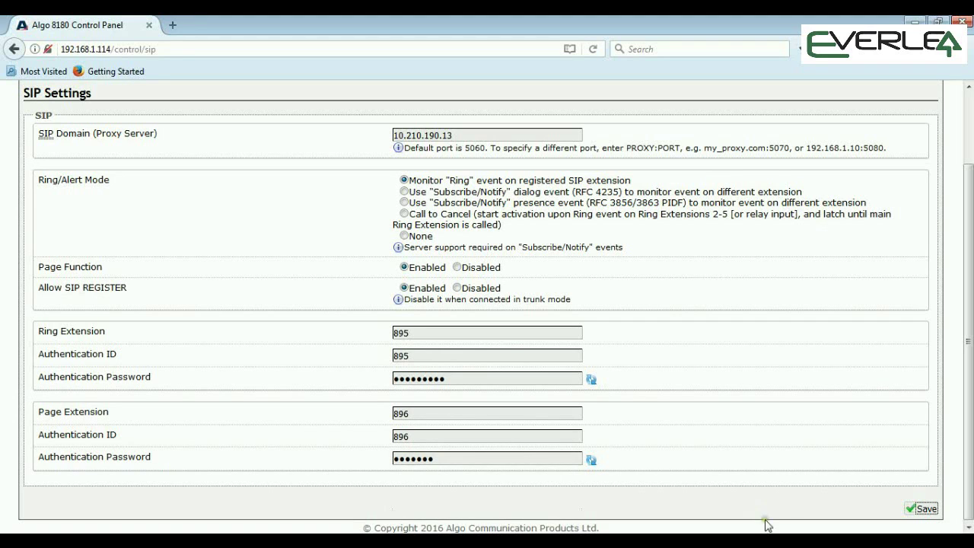
left_click(921, 508)
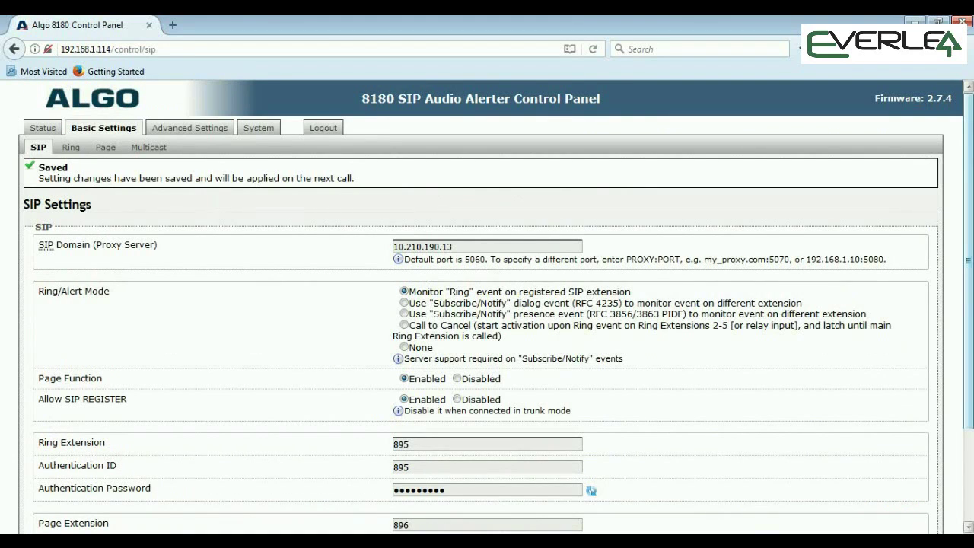
- Confirm the Saved banner appeared, then go to the Ring Tone Settings page
left_click_drag(968, 308, 960, 380)
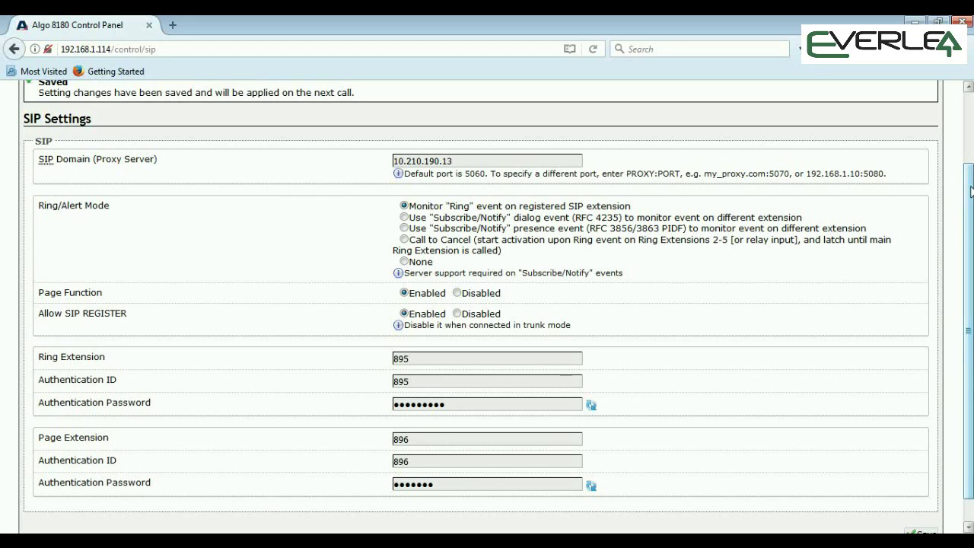
left_click_drag(970, 190, 963, 128)
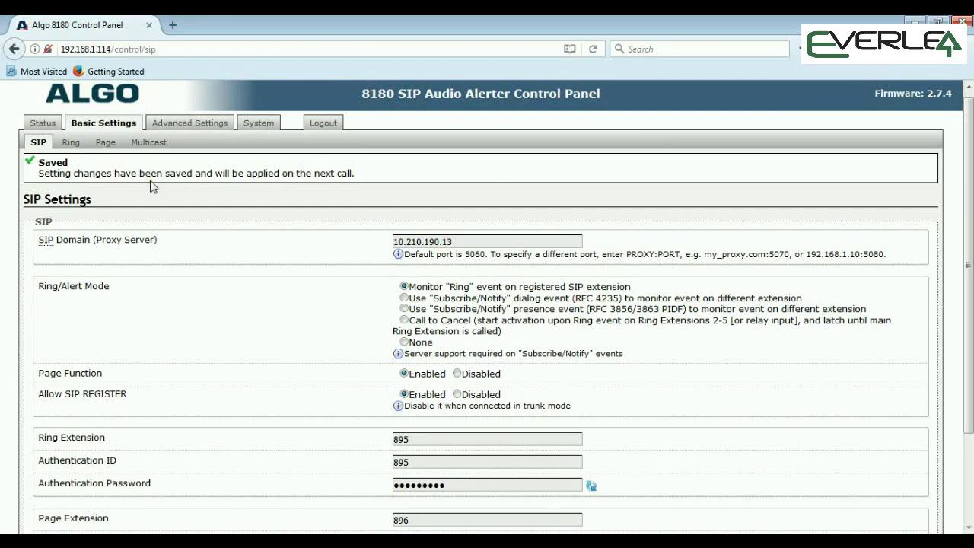
left_click(71, 143)
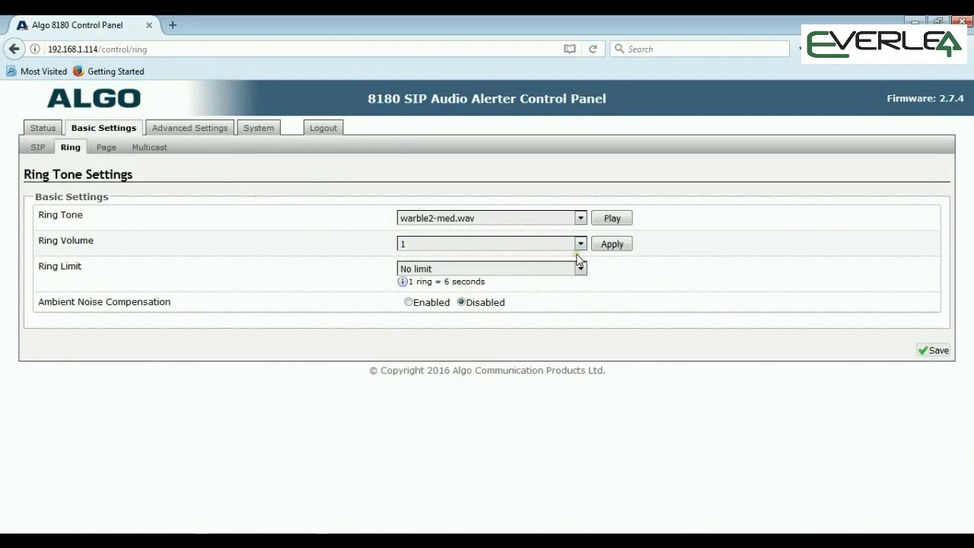
- Browse the ring tone list unchanged and apply a ring volume of 10
left_click(580, 219)
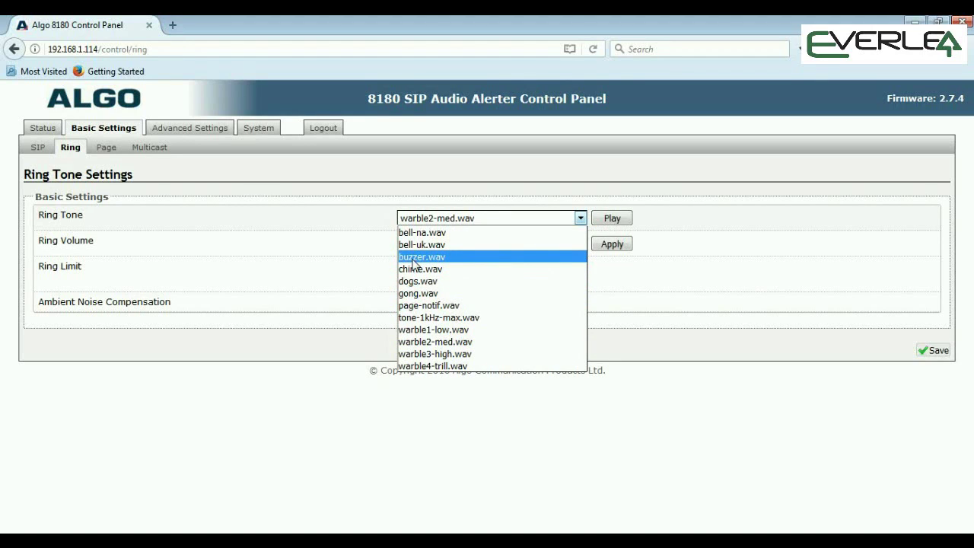
left_click(663, 275)
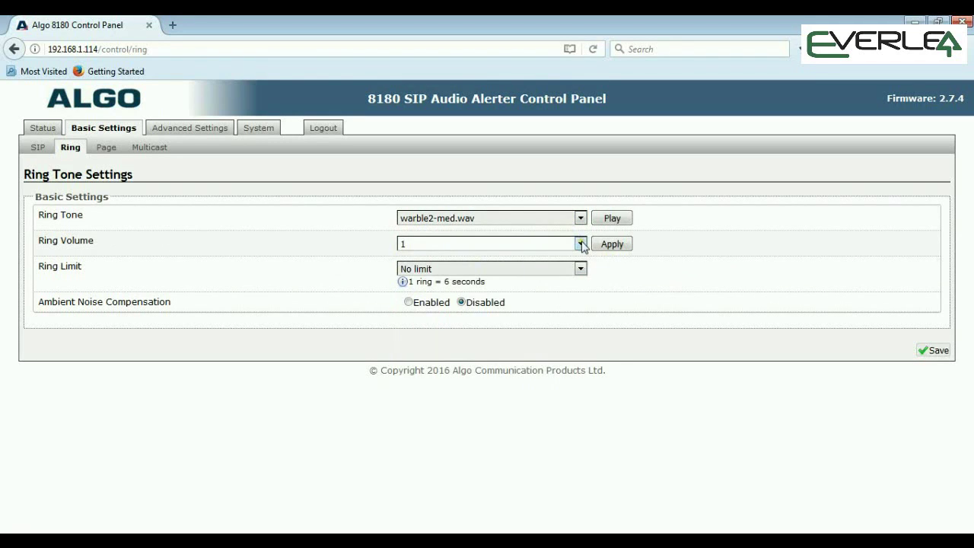
left_click(582, 243)
left_click(418, 369)
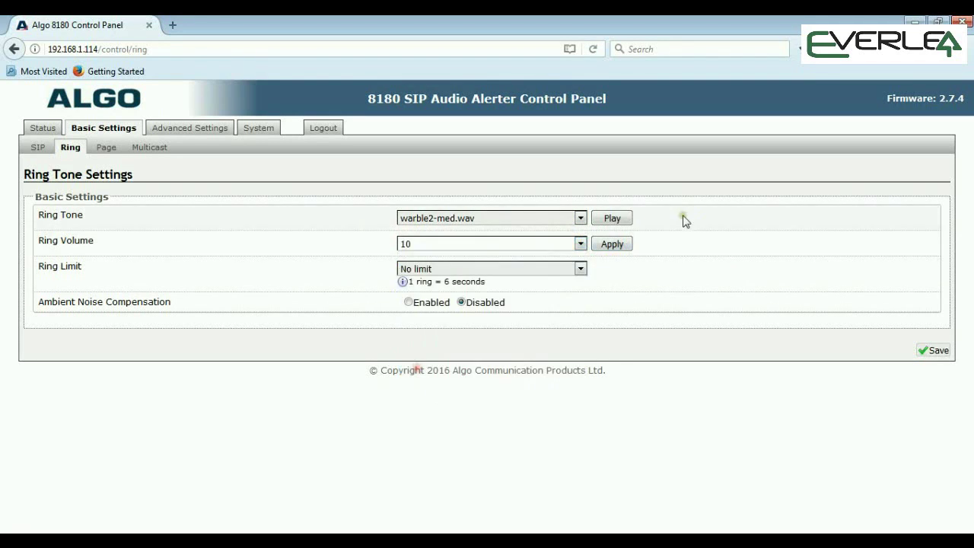
left_click(608, 246)
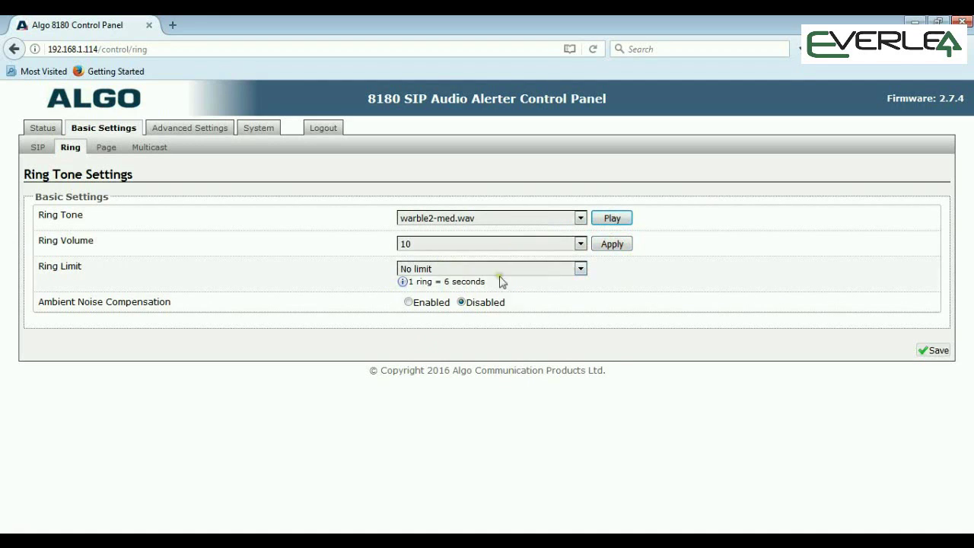
- Restore ring volume 1, preview warble2-med.wav, and view the ring limit options
left_click(580, 244)
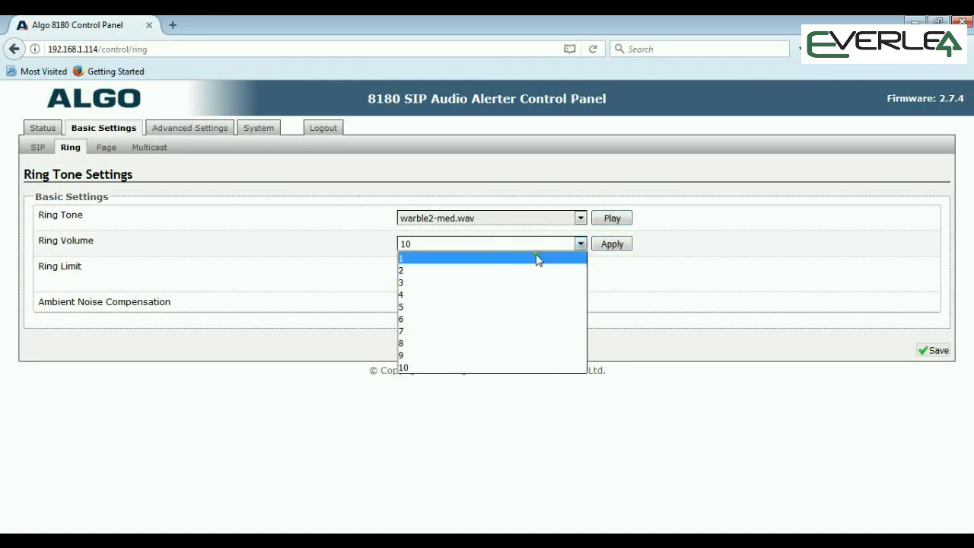
left_click(487, 258)
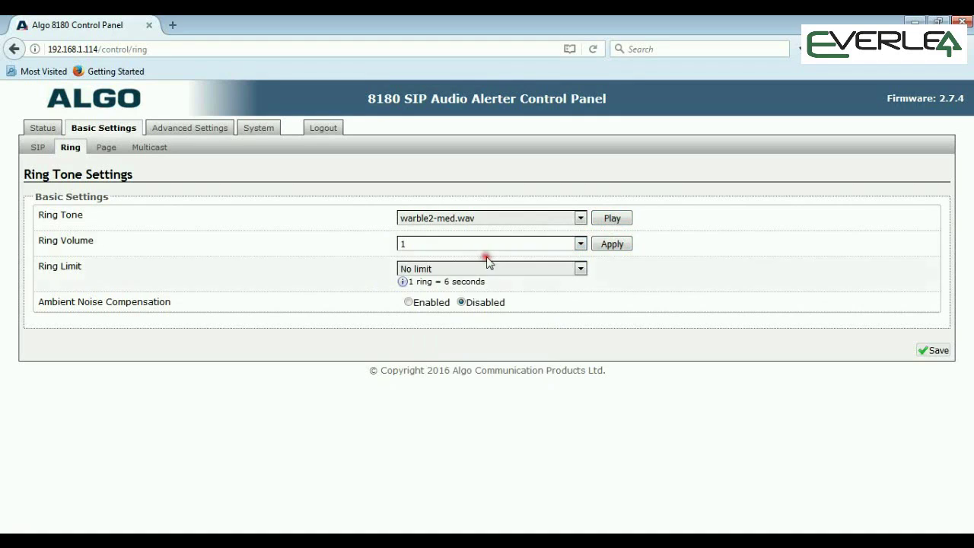
left_click(613, 248)
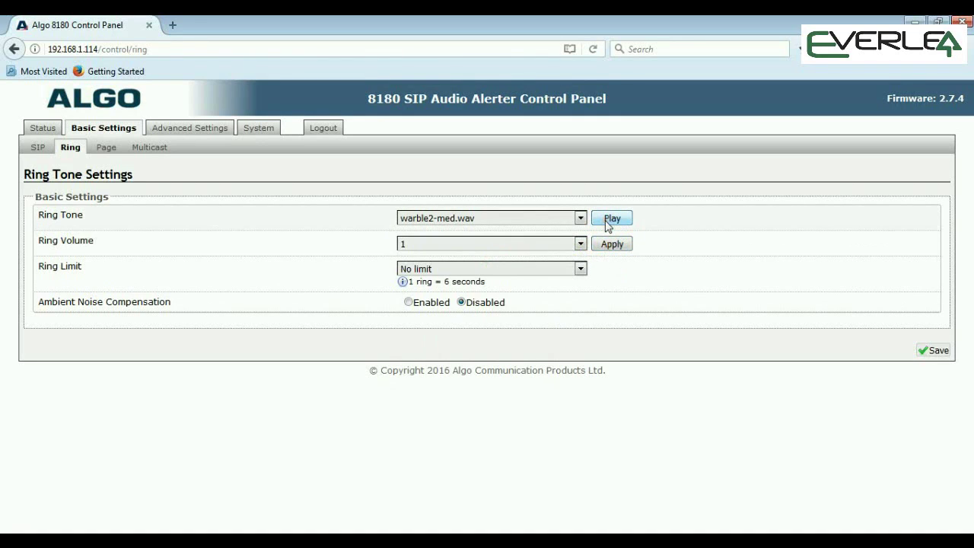
left_click(608, 222)
left_click(581, 271)
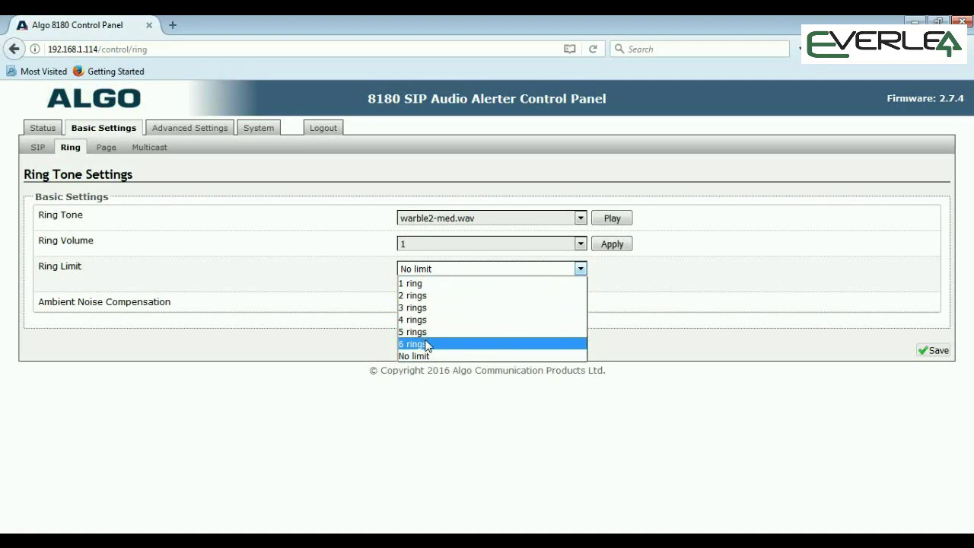
- Review page volume, timeout and tone lists, keeping volume 4, timeout None and page-notif.wav
left_click(108, 152)
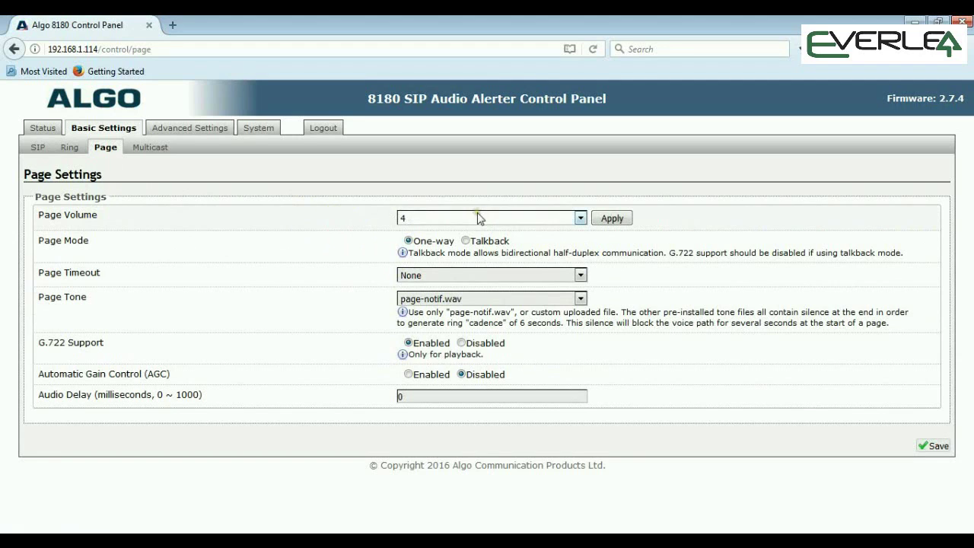
left_click(580, 219)
key("Down")
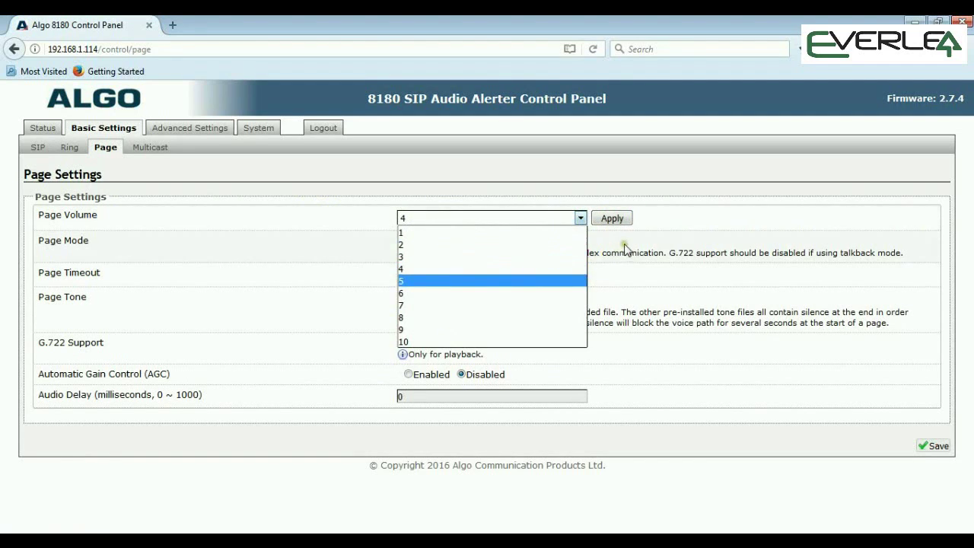
key("Escape")
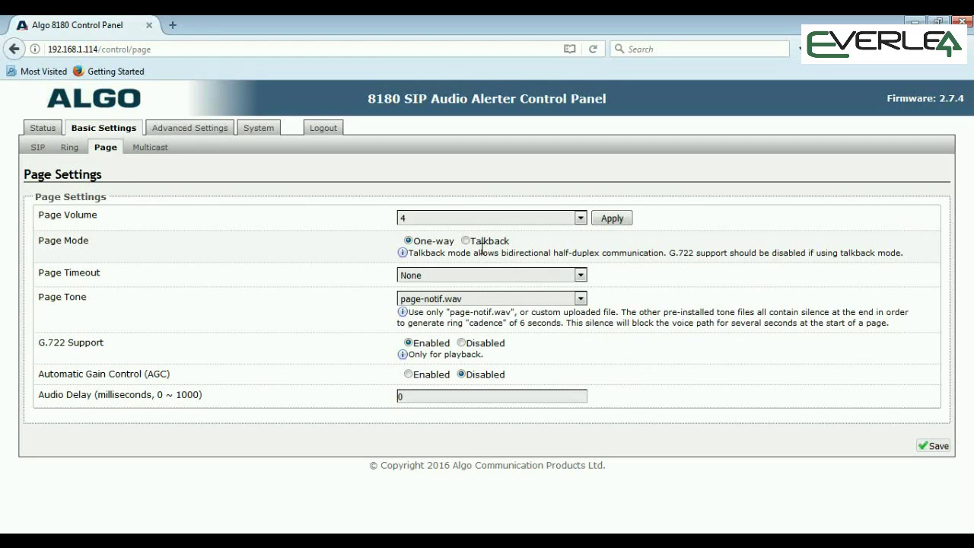
left_click(580, 276)
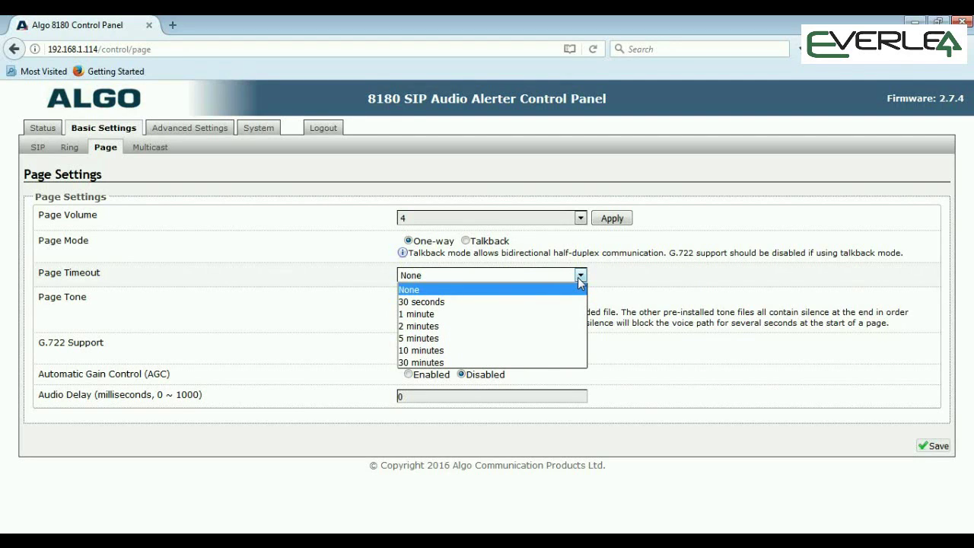
left_click(579, 278)
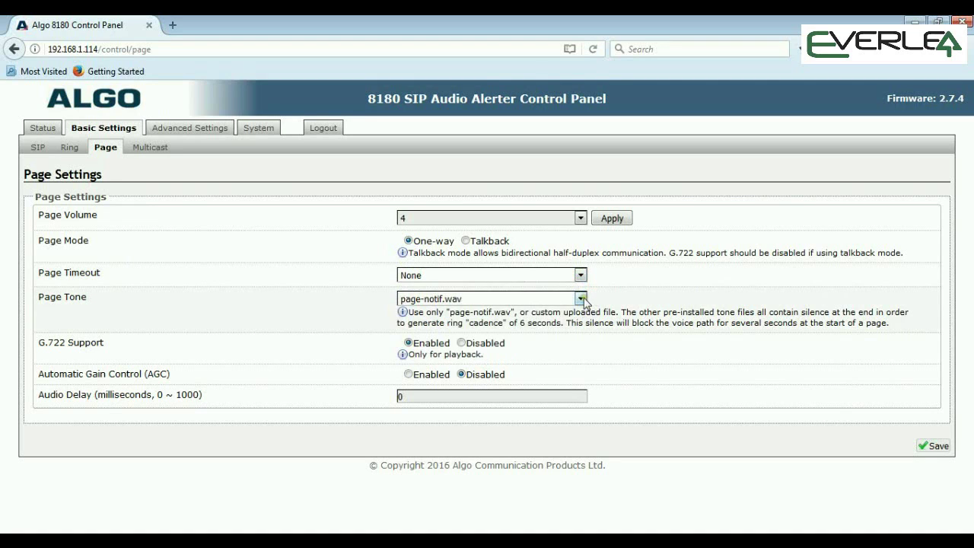
left_click(580, 299)
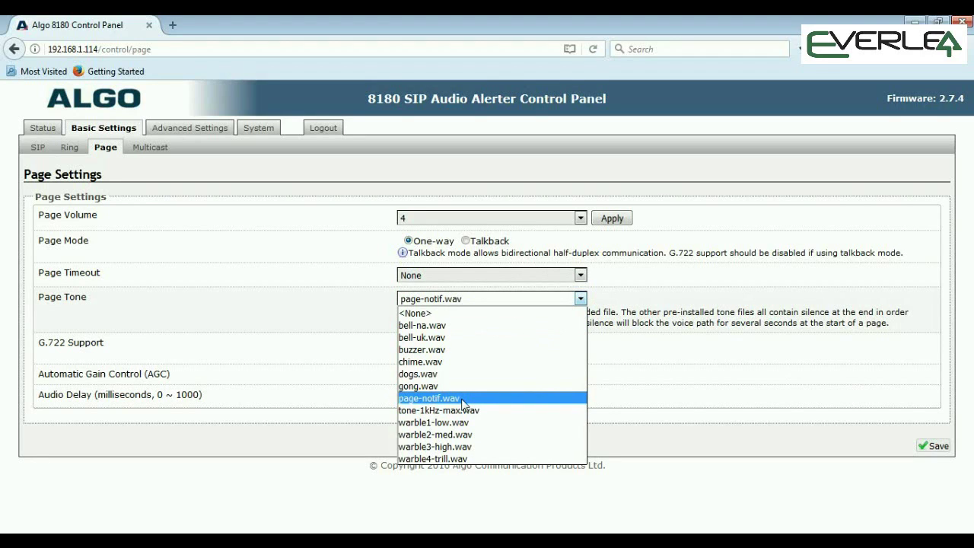
left_click(632, 353)
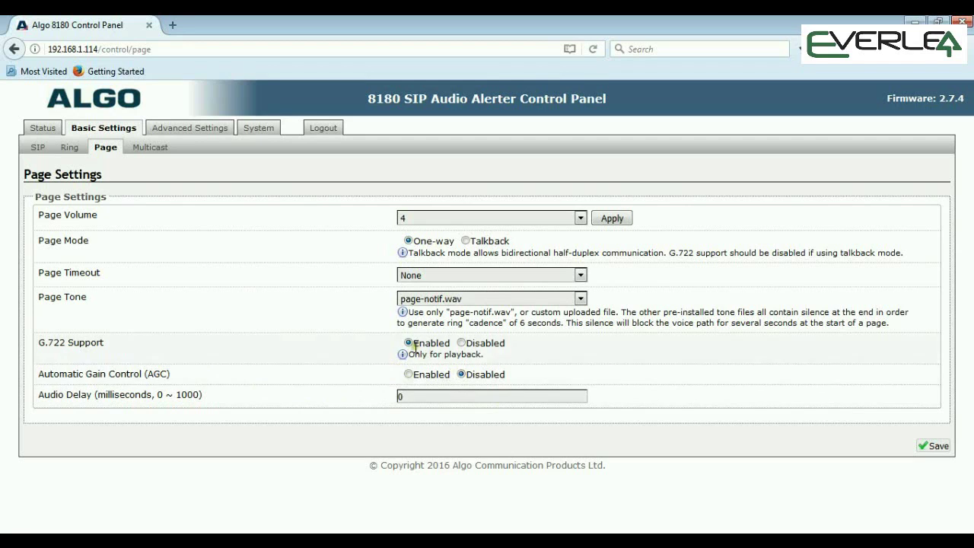
left_click(151, 149)
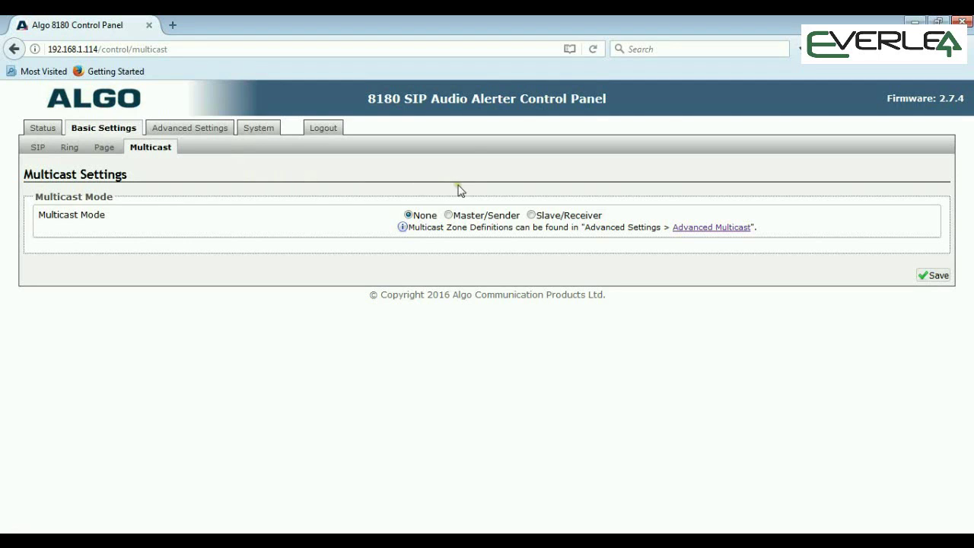
- Make the unit a Master/Sender in Single Zone mode with Zone 4 as its paging zone
left_click(448, 215)
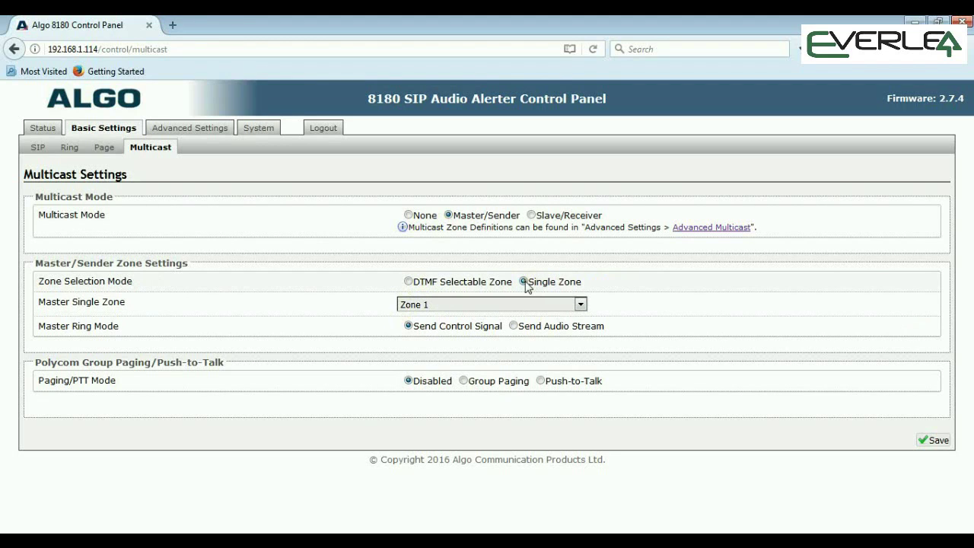
left_click(580, 305)
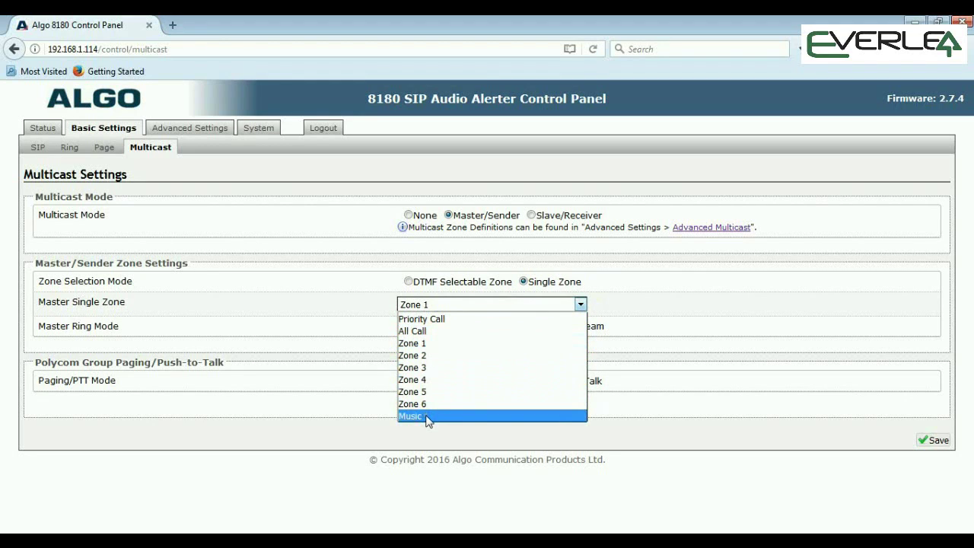
left_click(420, 346)
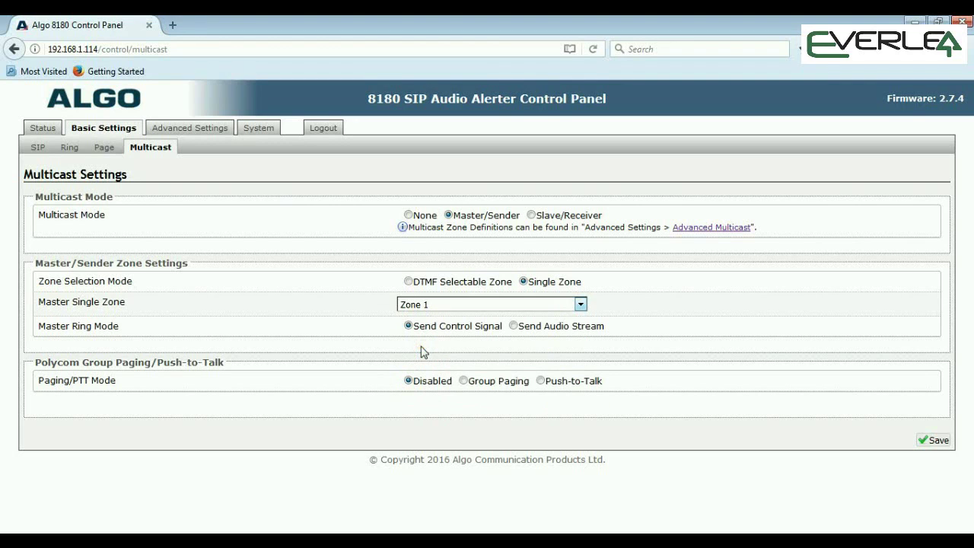
left_click(408, 282)
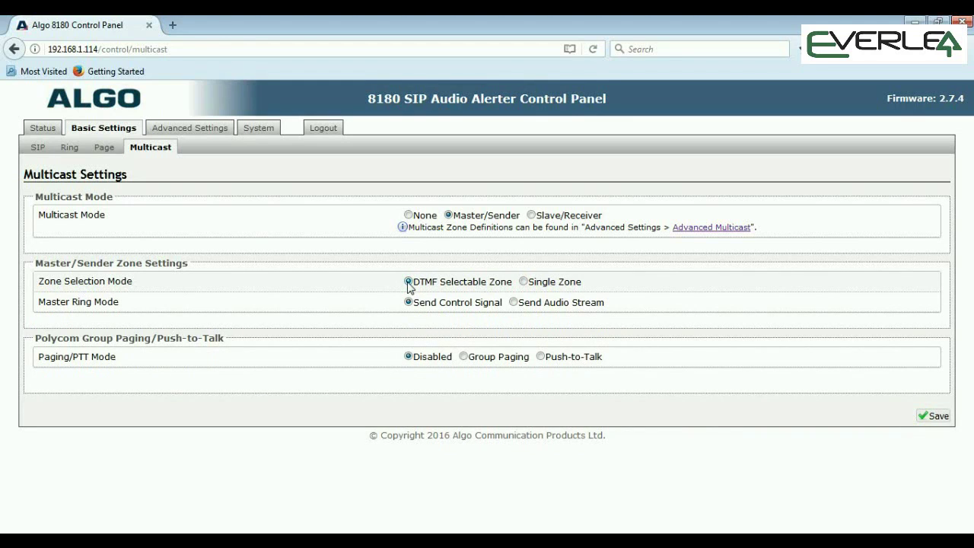
left_click(523, 283)
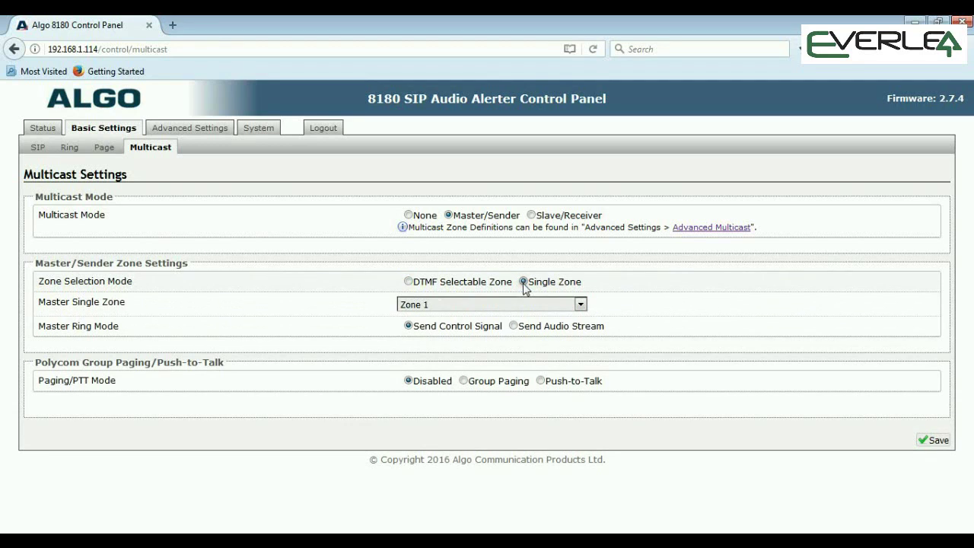
left_click(581, 304)
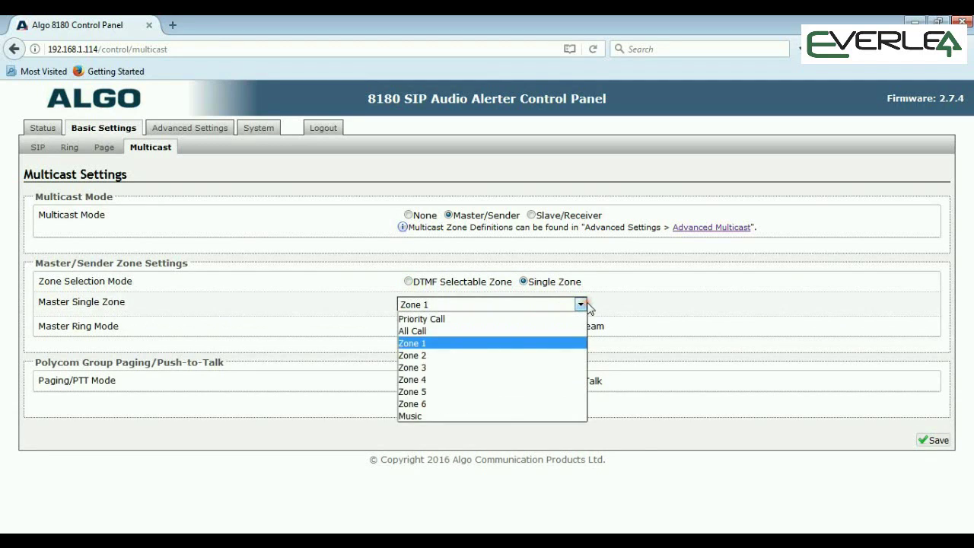
left_click(455, 380)
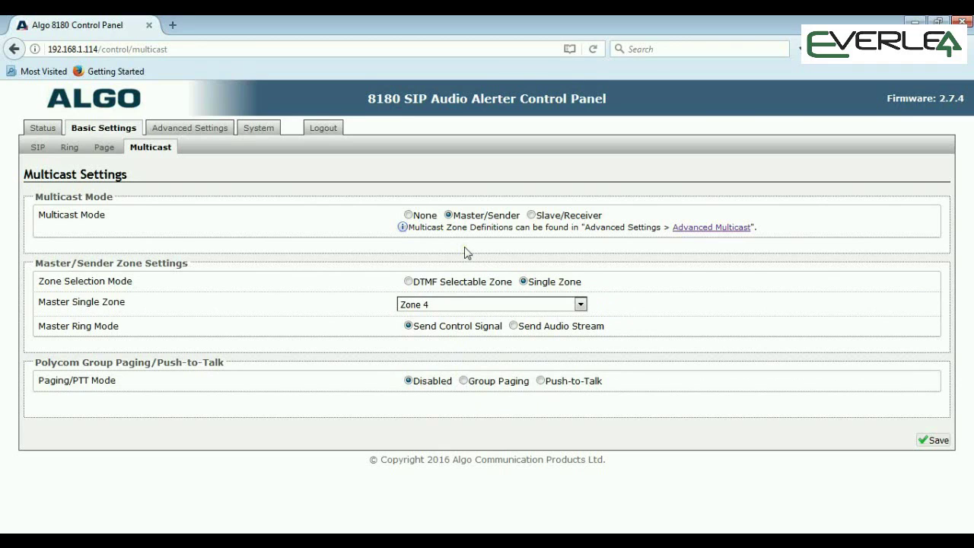
left_click(531, 216)
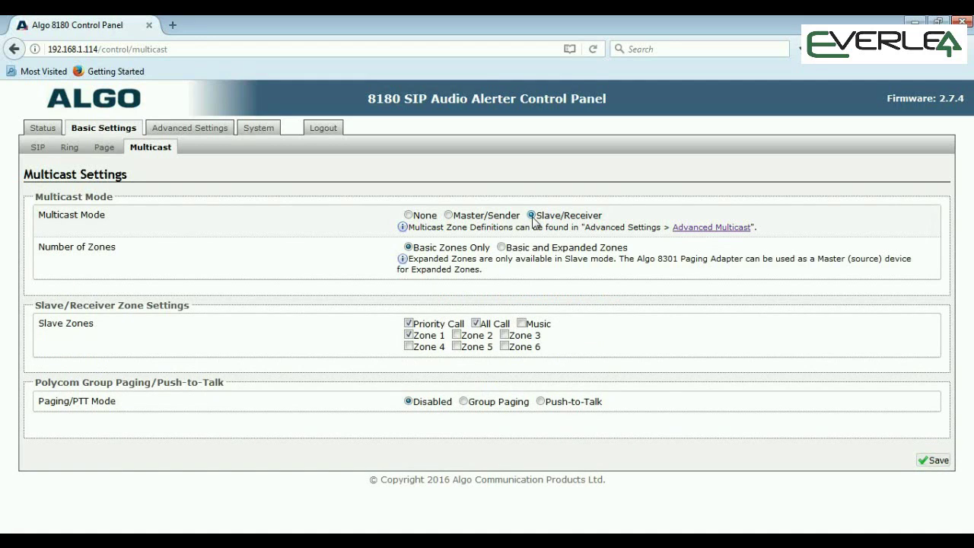
- As Slave/Receiver, toggle Zones 2 and 3, All Call and Priority Call, and save
left_click(456, 335)
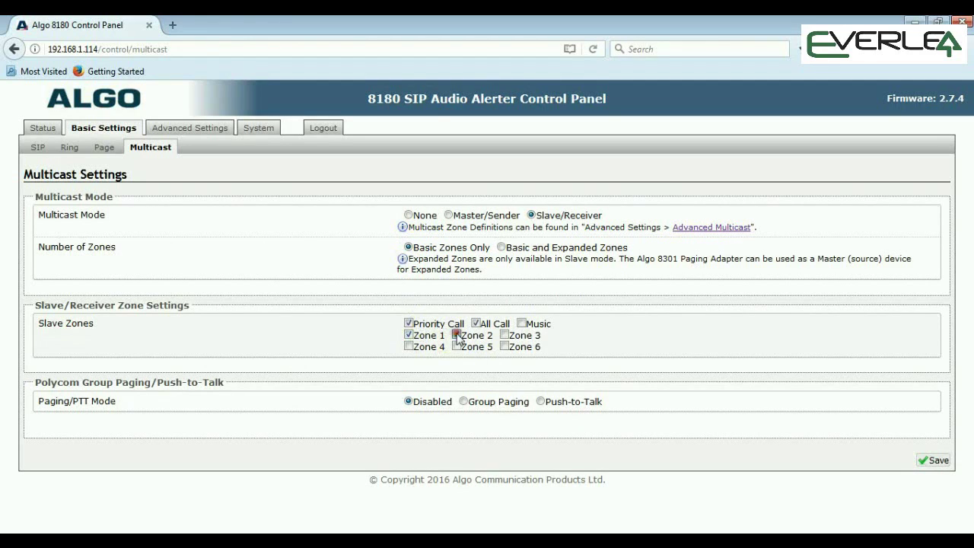
left_click(504, 335)
left_click(456, 336)
left_click(476, 324)
left_click(409, 324)
left_click(931, 460)
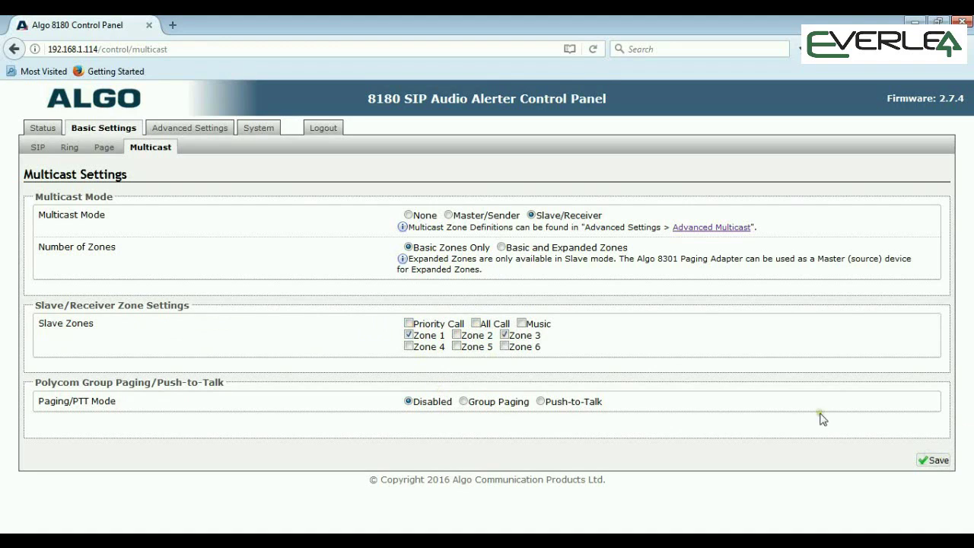
- Re-enable Zone 2, add expanded zones 10–50, then set Multicast Mode back to None
left_click(457, 335)
left_click(501, 248)
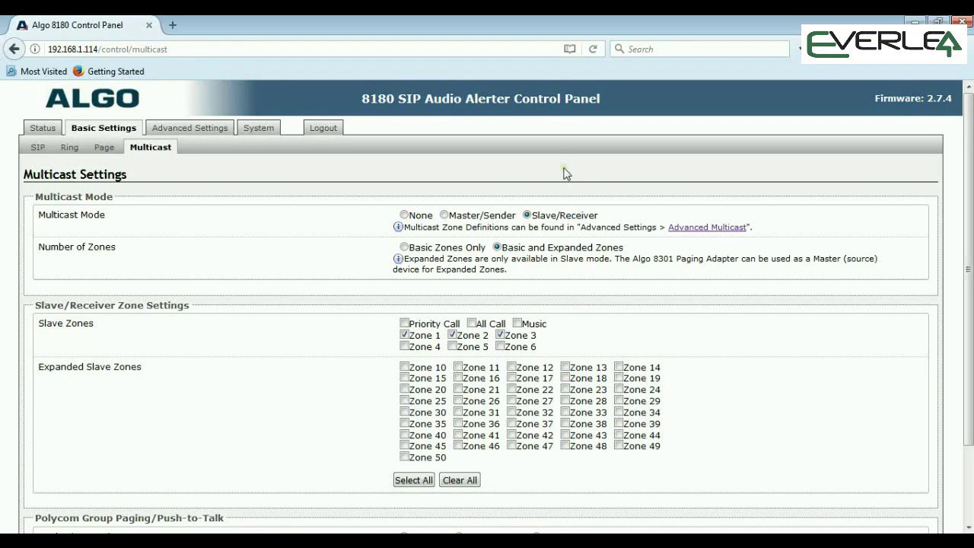
left_click(406, 216)
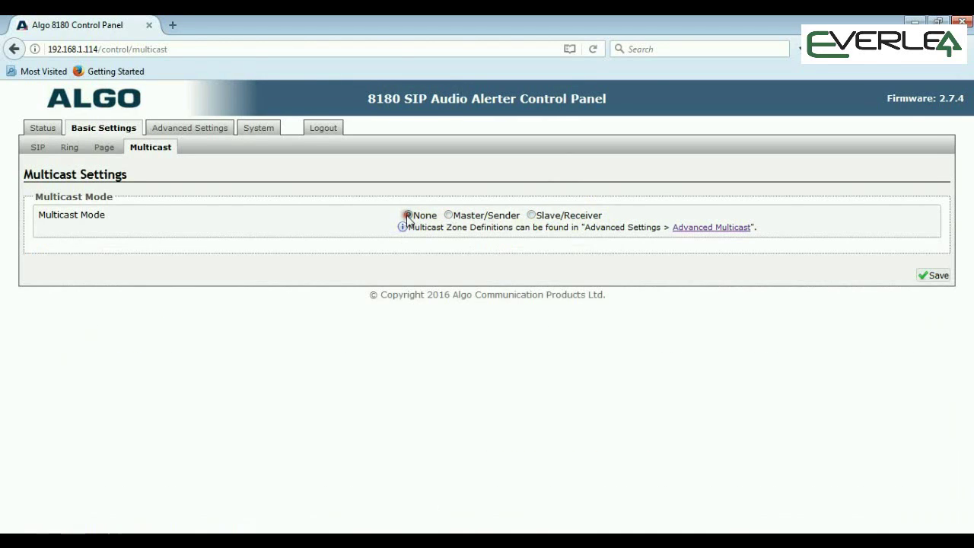
- Inspect the Priority Call zone address 224.0.2.60 port 50000 and its page tone options
left_click(720, 229)
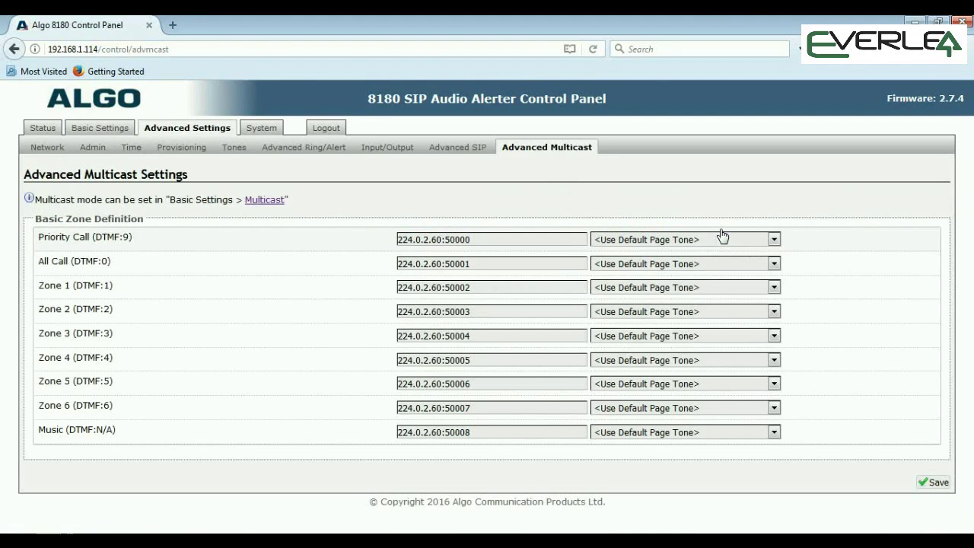
left_click(500, 240)
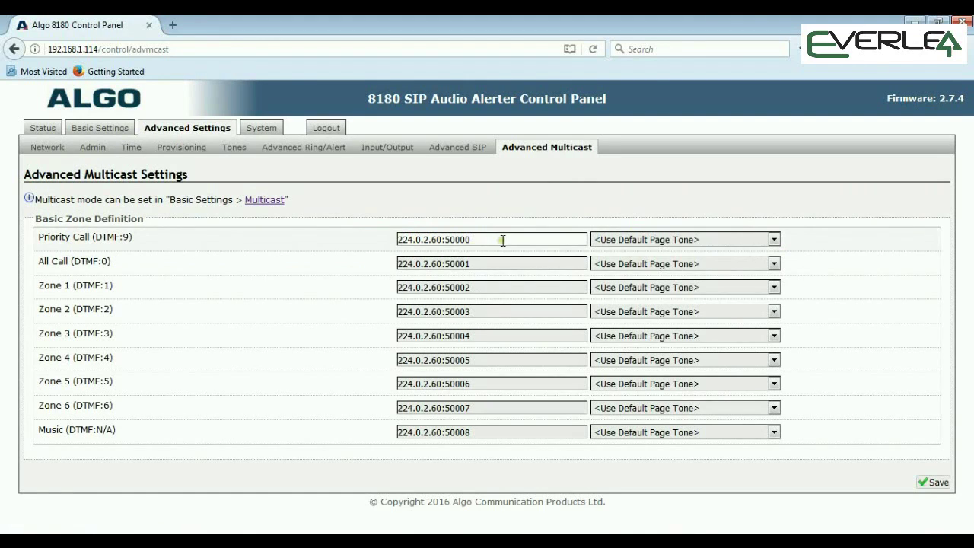
left_click_drag(488, 242, 435, 264)
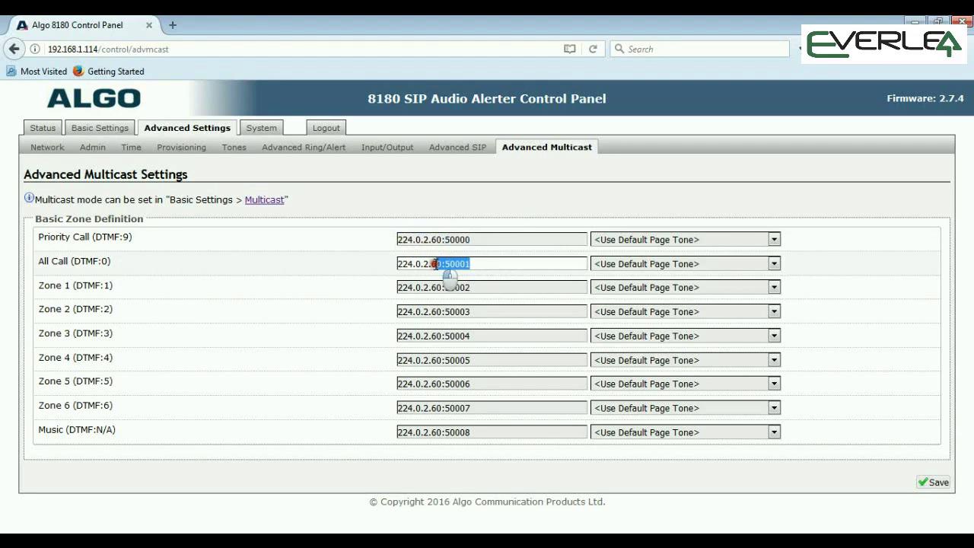
left_click(773, 241)
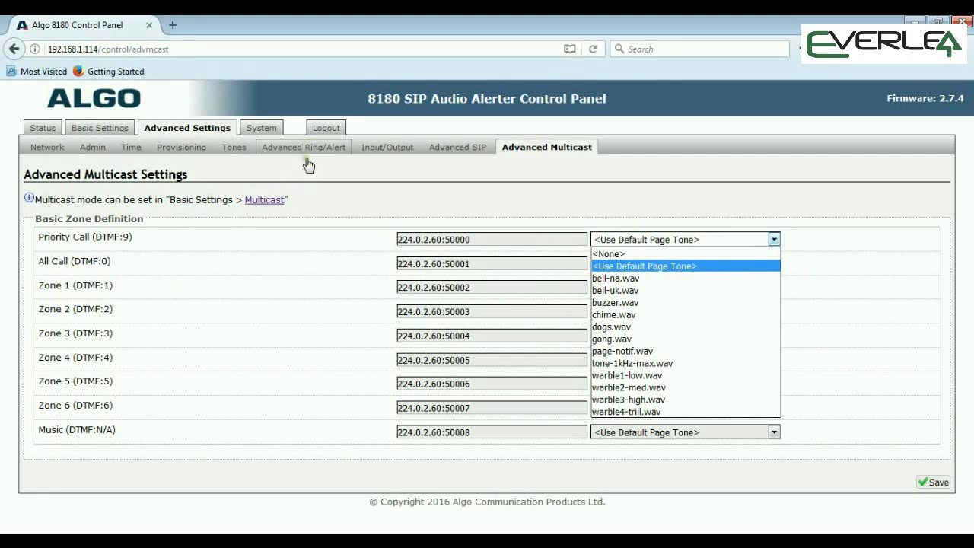
left_click(102, 131)
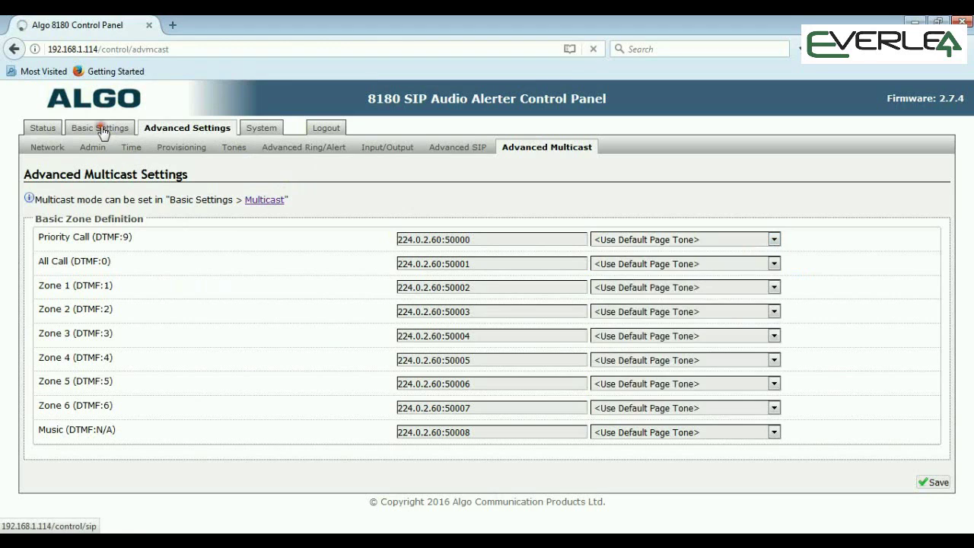
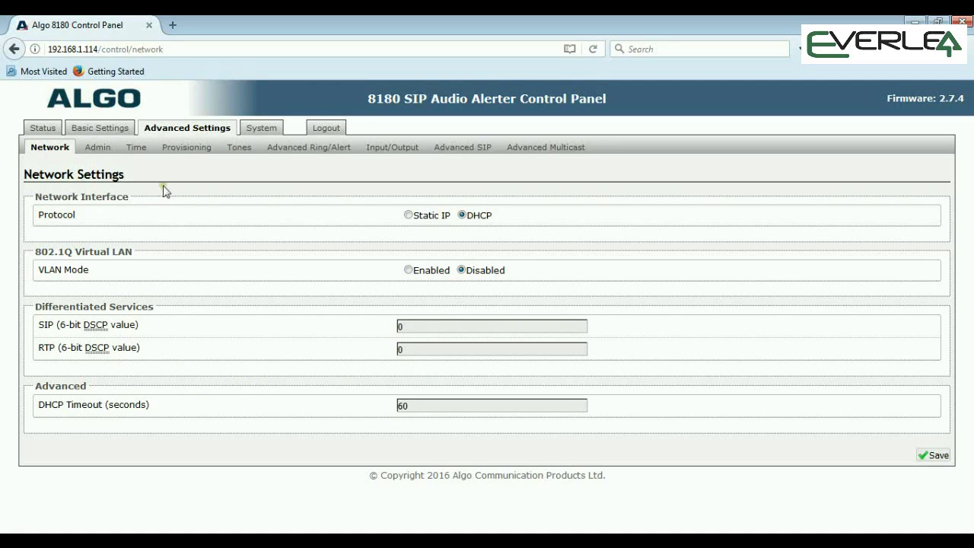
- Go to Admin > Time to view the Pacific Time (UTC-08:00) timezone and pool.ntp.org NTP server
left_click(100, 150)
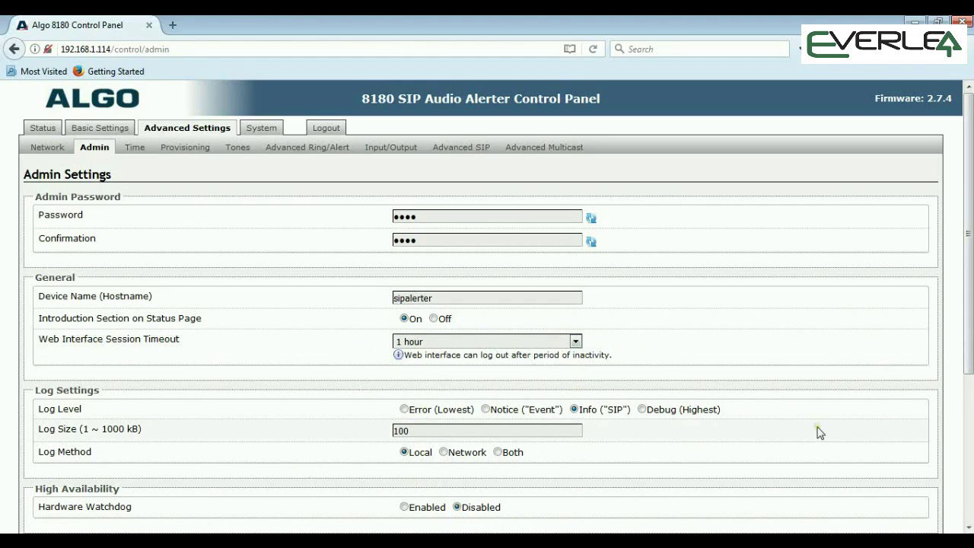
left_click(136, 147)
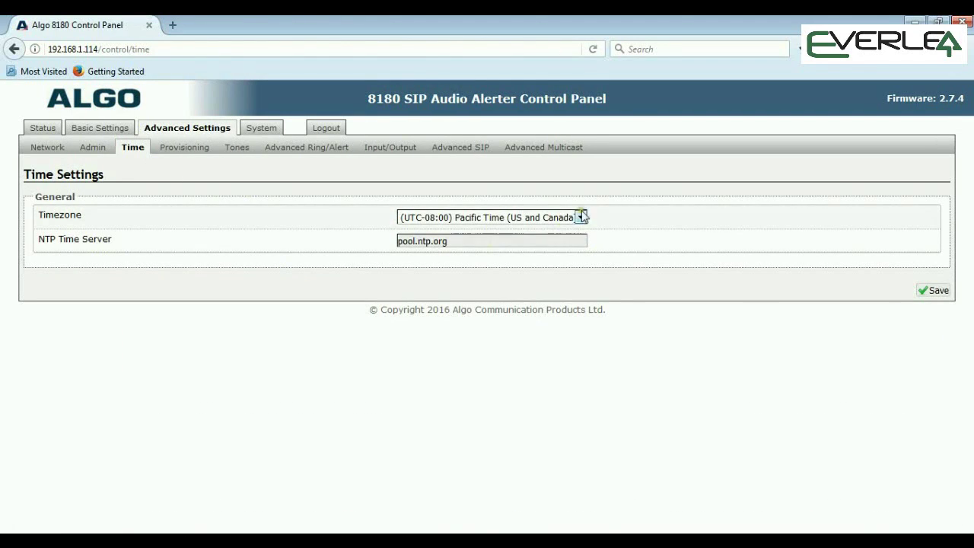
- Change the timezone to (UTC-04:00) Atlantic Time (Canada), then go to Provisioning settings
left_click(581, 218)
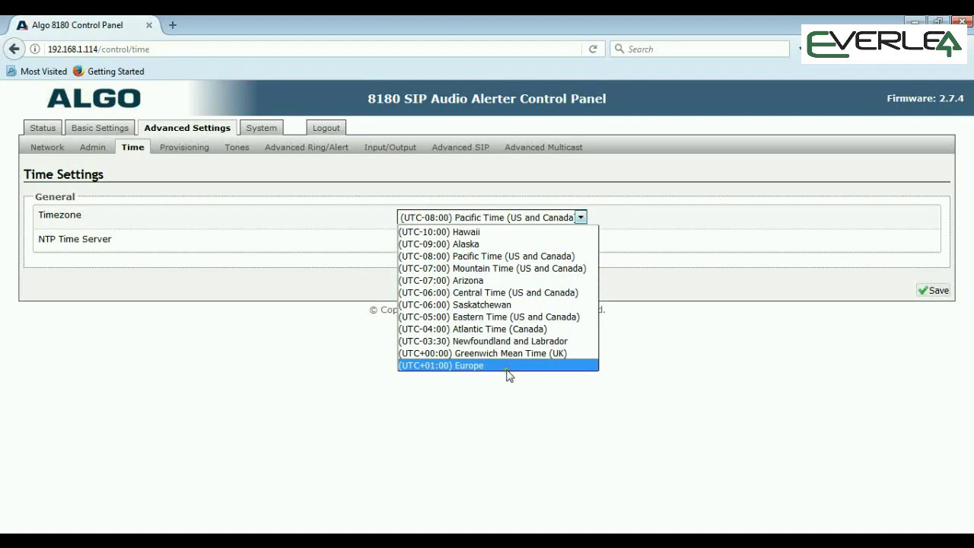
key("Down")
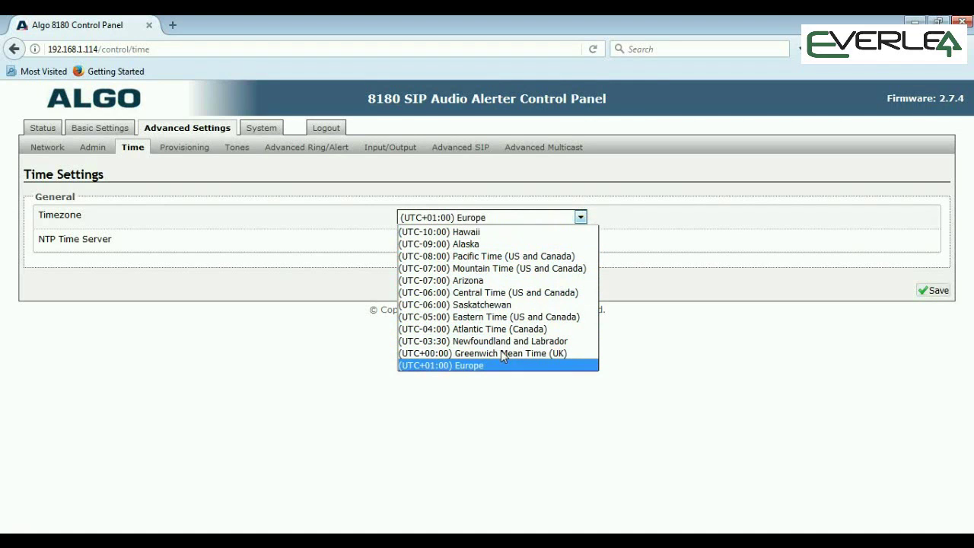
key("Up")
key("Up")
key("Up")
key("Up")
key("Up")
key("Up")
key("Up")
key("Up")
key("Up")
key("Up")
key("Up")
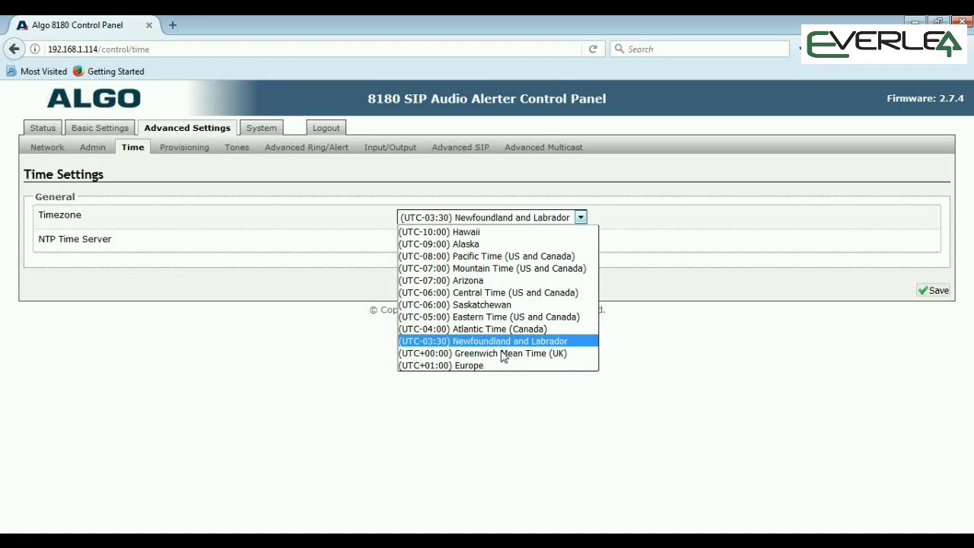
key("Down")
key("Down")
key("Down")
key("Down")
key("Down")
key("Down")
key("Down")
key("Down")
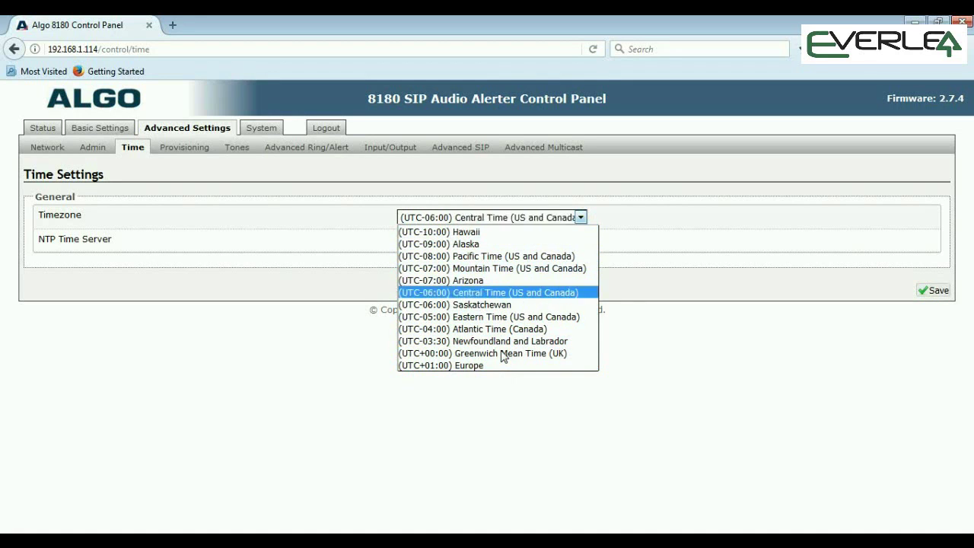
left_click(672, 225)
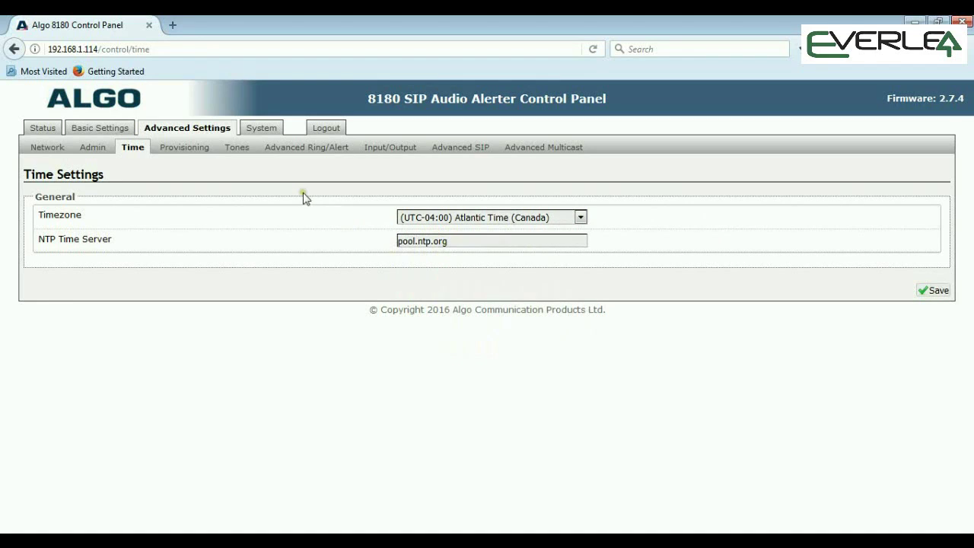
left_click(191, 149)
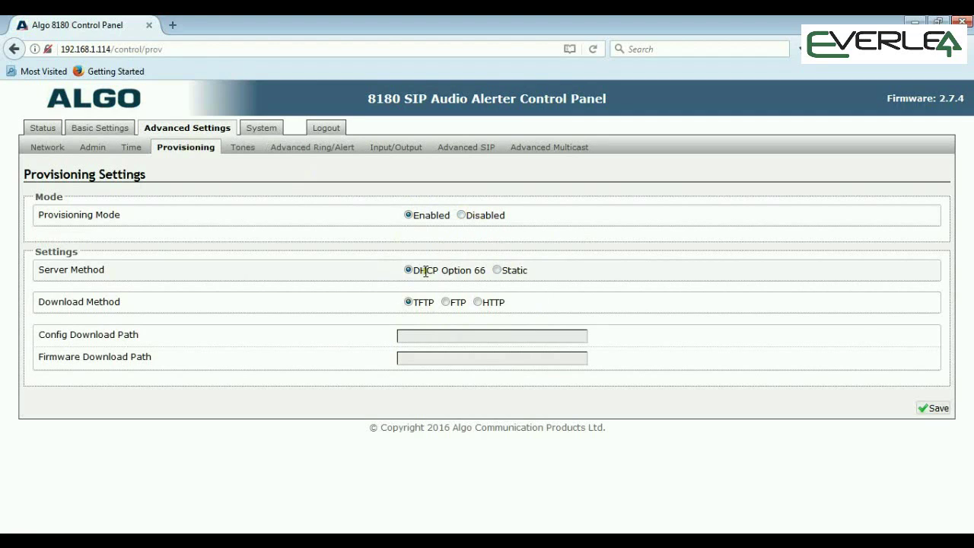
- Show the Tone Management page listing the twelve tone files (2069 kB)
left_click(450, 168)
left_click(243, 151)
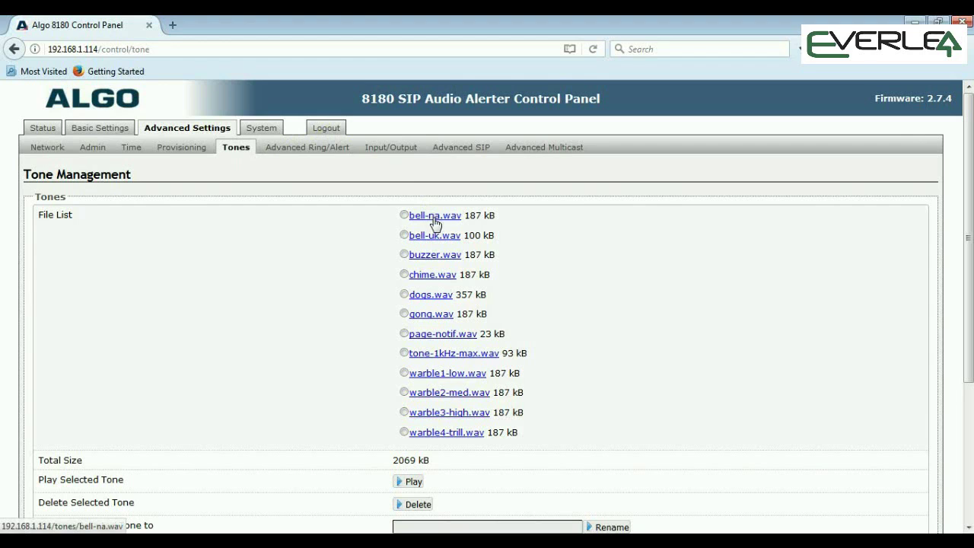
left_click(422, 299)
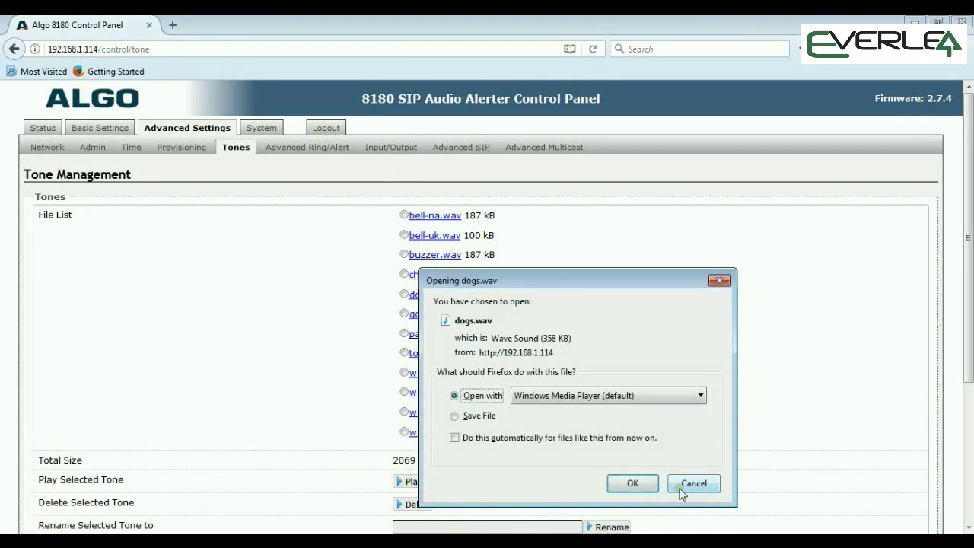
left_click(692, 483)
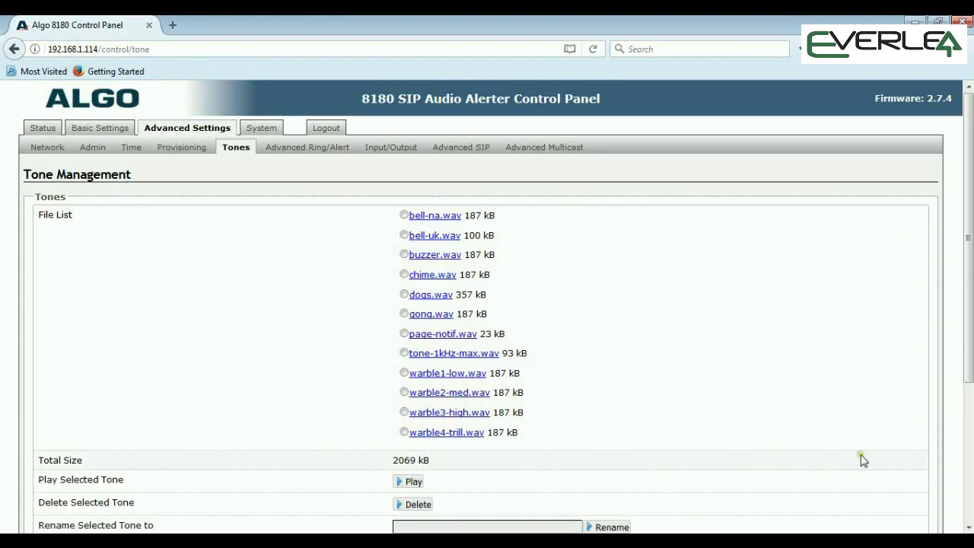
scroll(969, 315, "down", 1)
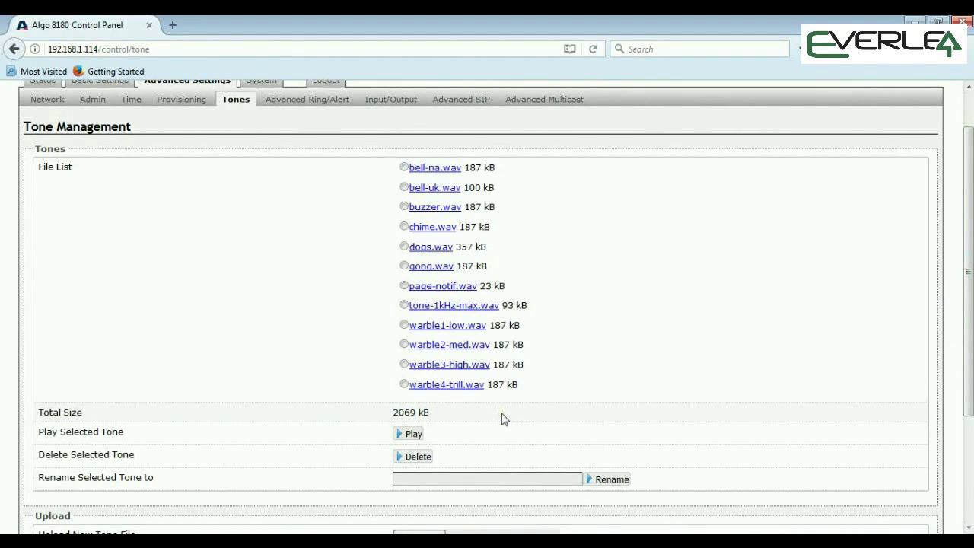
left_click_drag(968, 380, 970, 448)
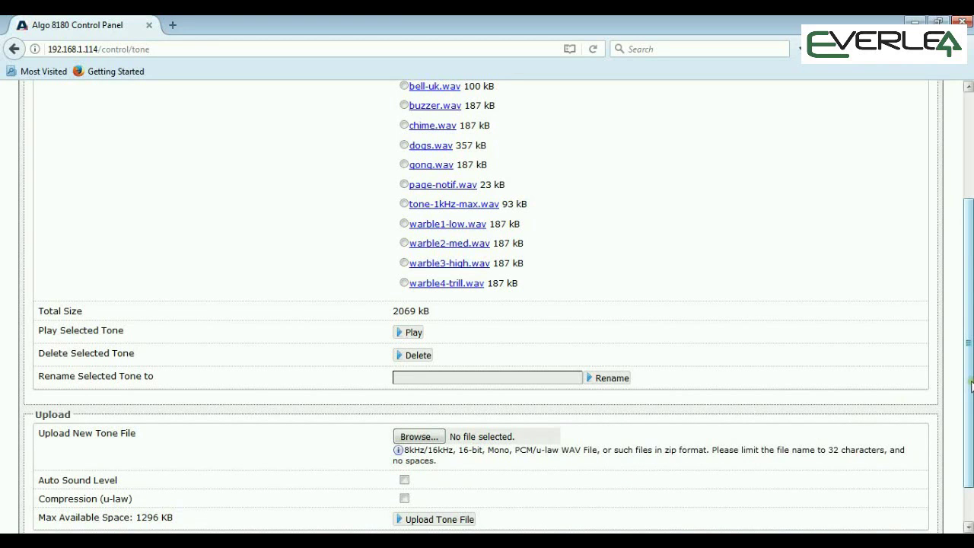
left_click_drag(970, 386, 937, 249)
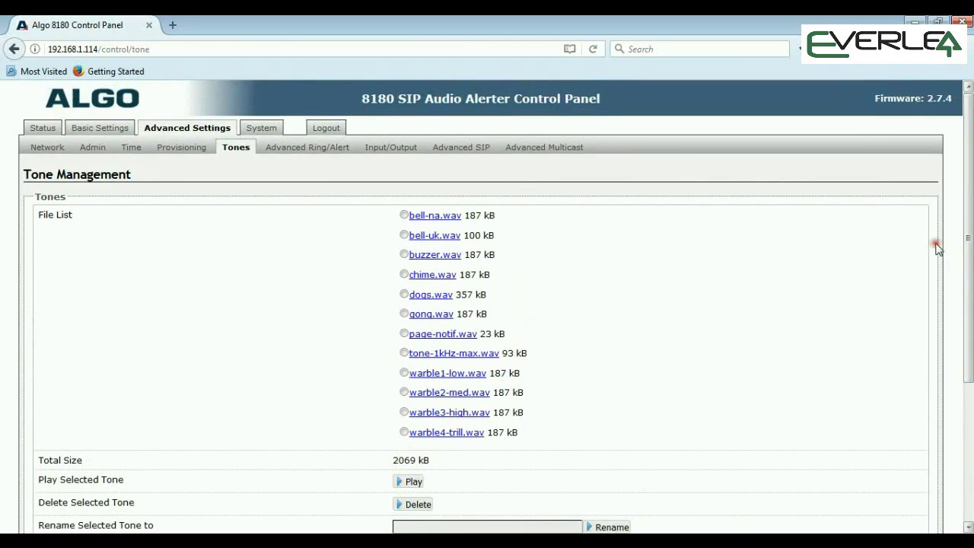
- Enable #2 Ring Extension with extension 200 and authentication ID 200
left_click(313, 152)
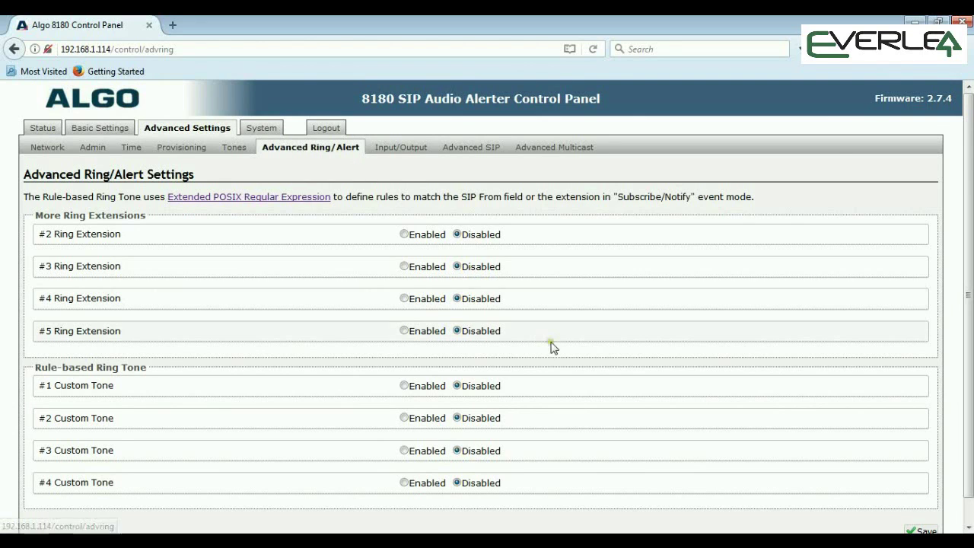
left_click(404, 235)
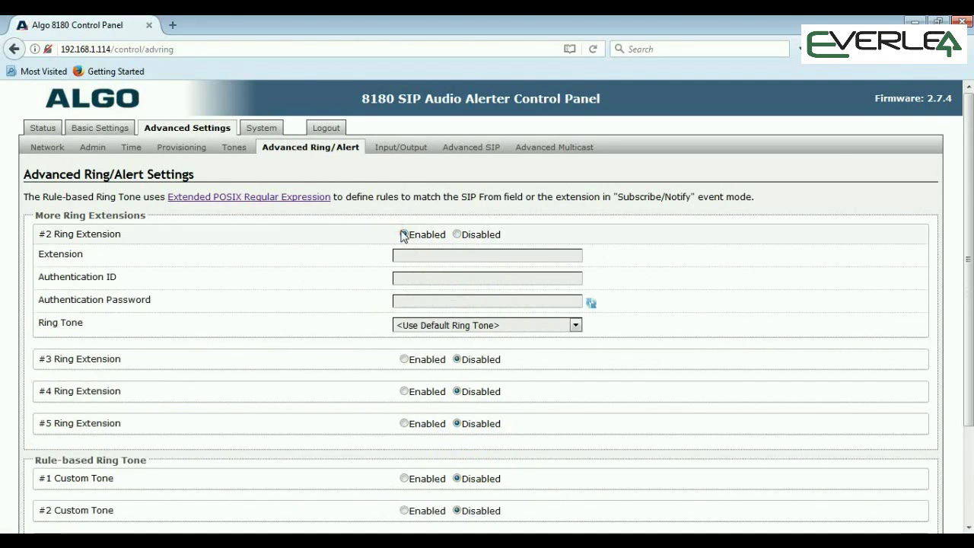
left_click(393, 256)
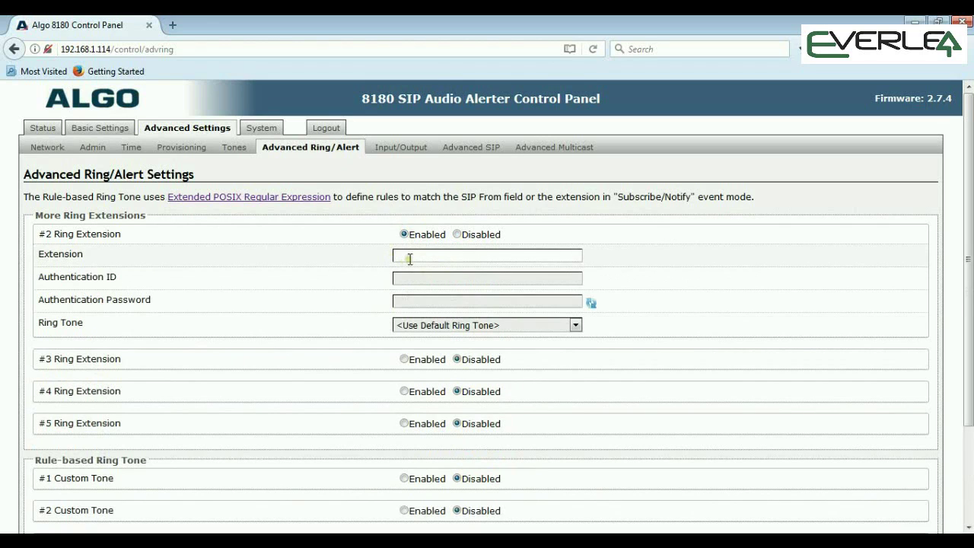
type("200")
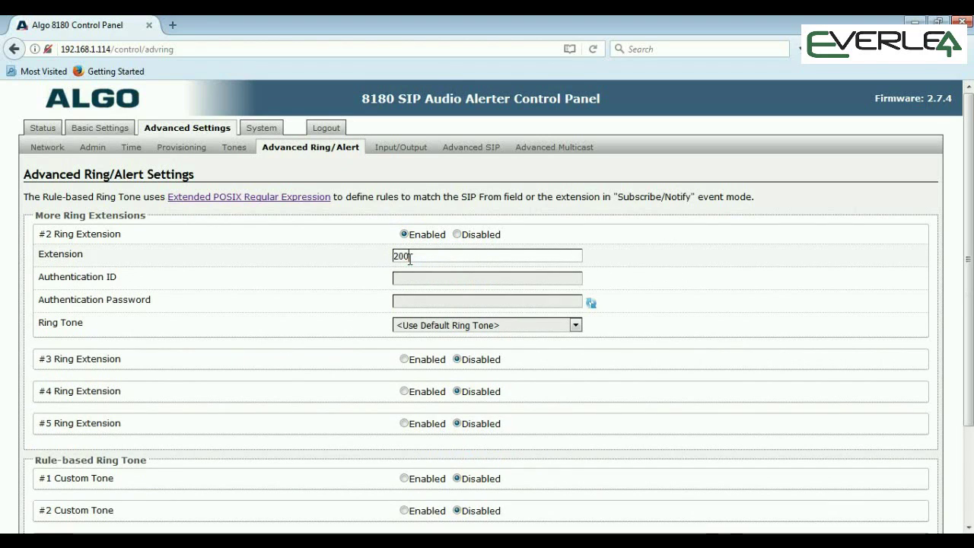
left_click(409, 279)
type("200")
- Enter the ring extension's authentication password and dismiss the insecure-login warning
left_click(407, 304)
left_click(406, 304)
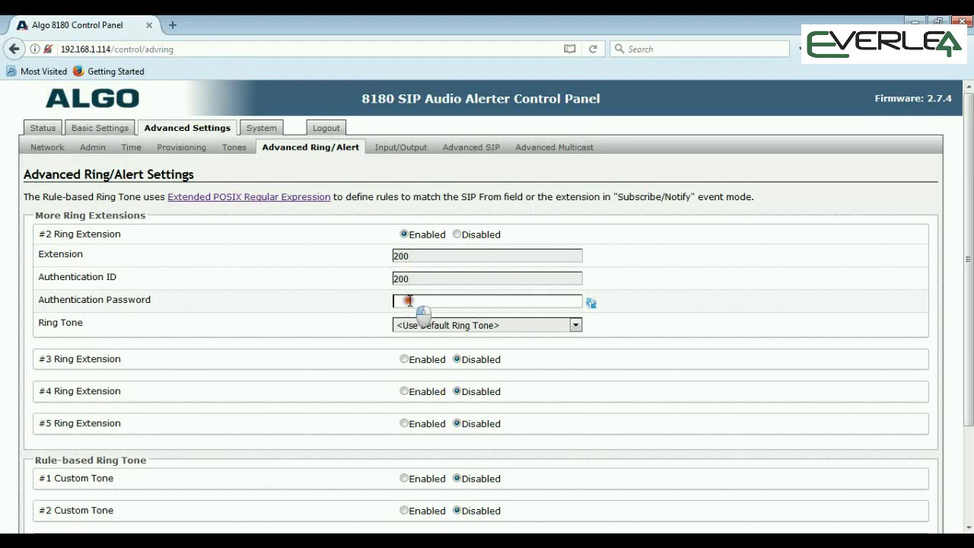
type("••••••")
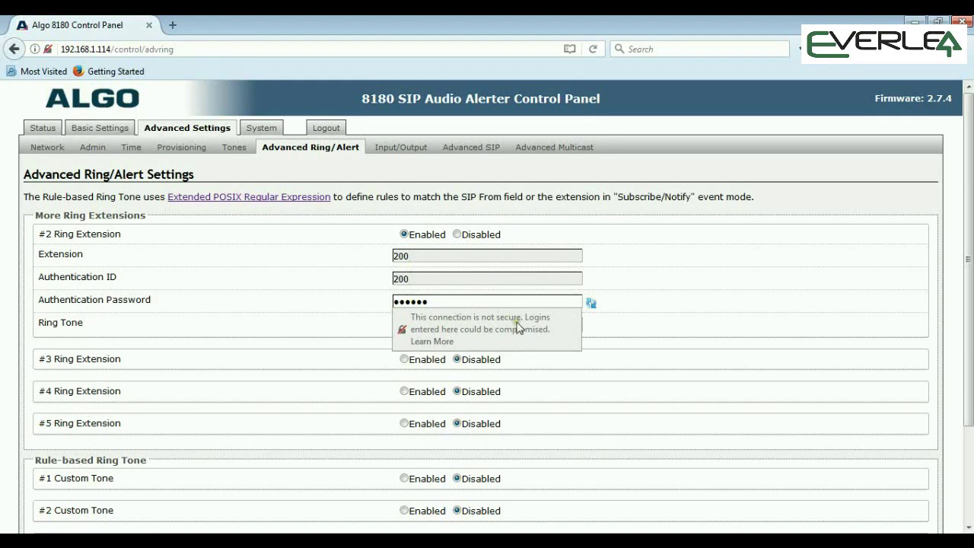
left_click(624, 333)
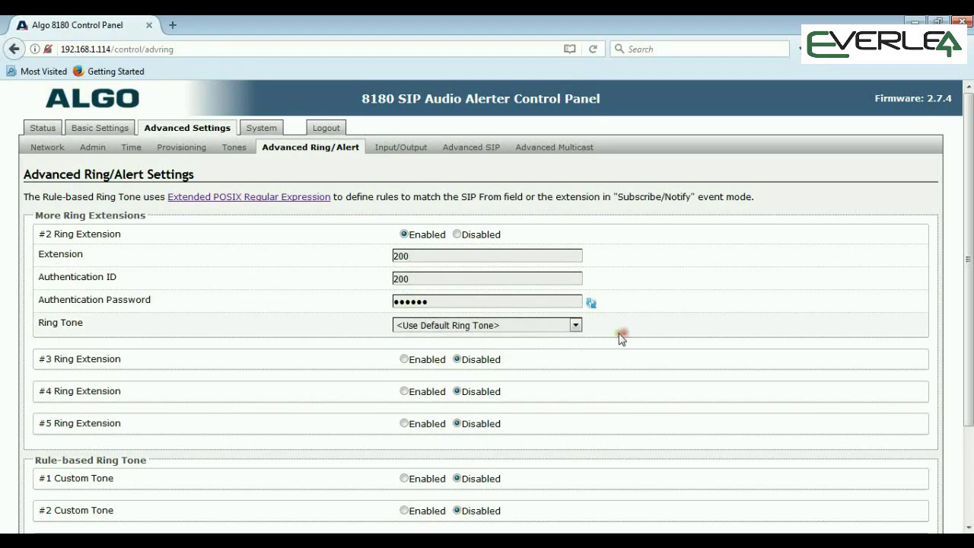
left_click(576, 325)
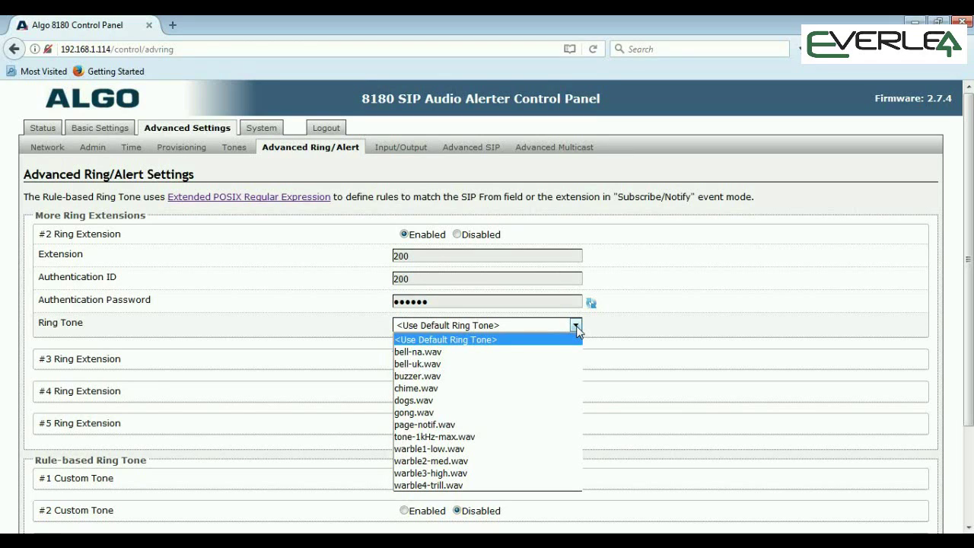
- Switch Speaker Mode from Auto to Internal in the Input/Output settings
left_click(405, 152)
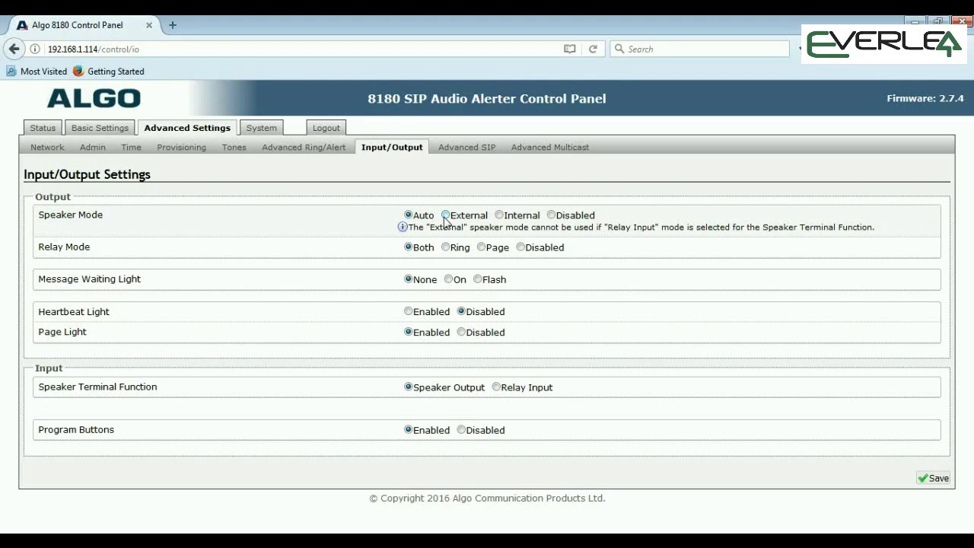
left_click(446, 216)
left_click(500, 216)
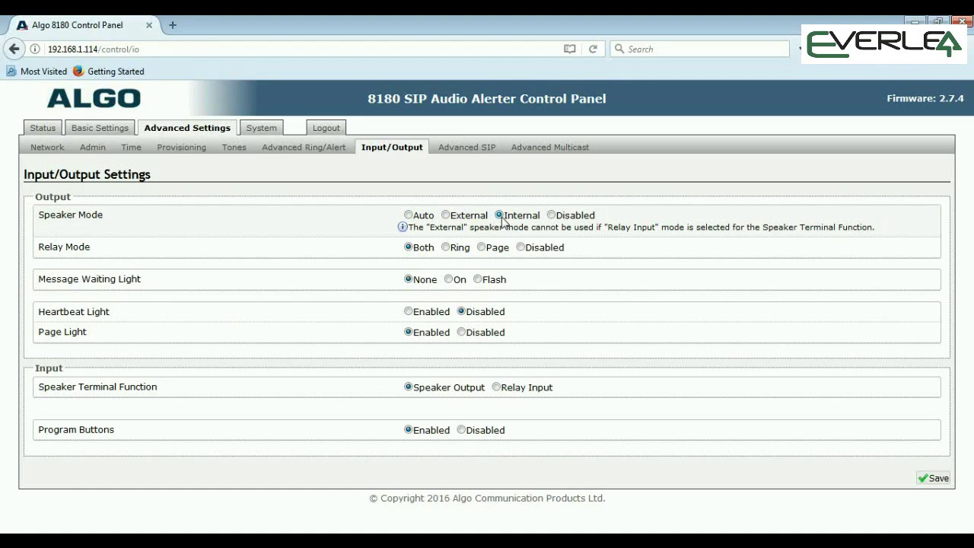
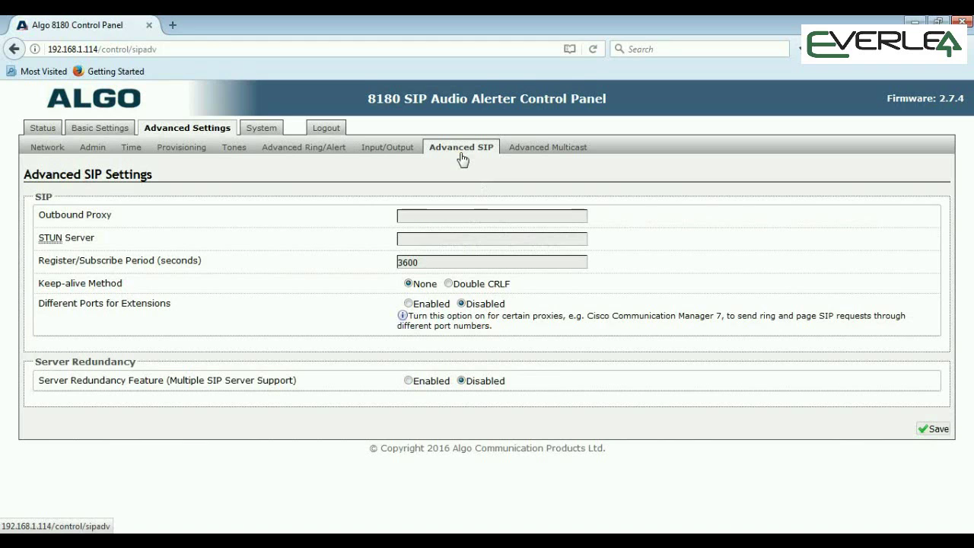
- Switch to the Advanced Multicast settings showing zones on 224.0.2.60, ports 50000–50008
left_click(519, 151)
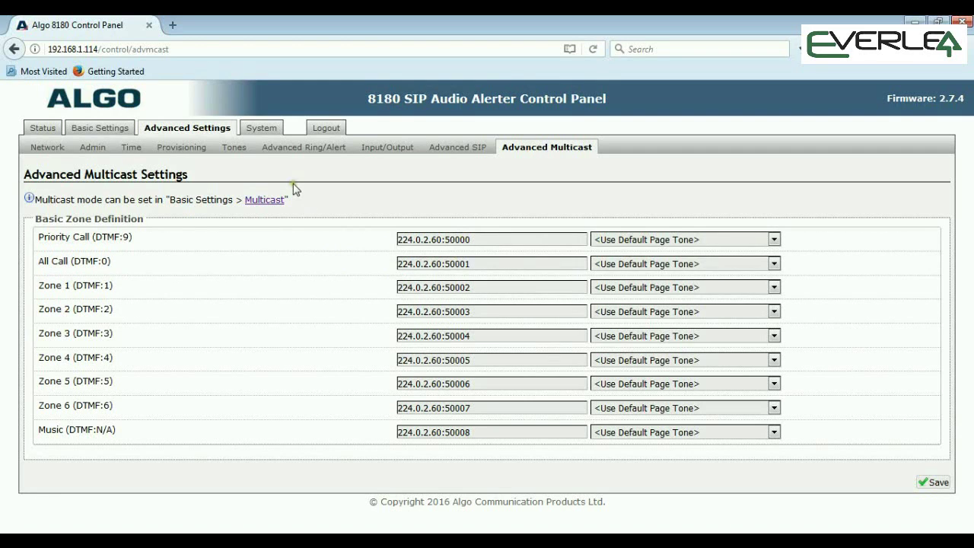
- Browse System Maintenance, System Log and About (firmware 2.7.4), then go back to Status
left_click(268, 131)
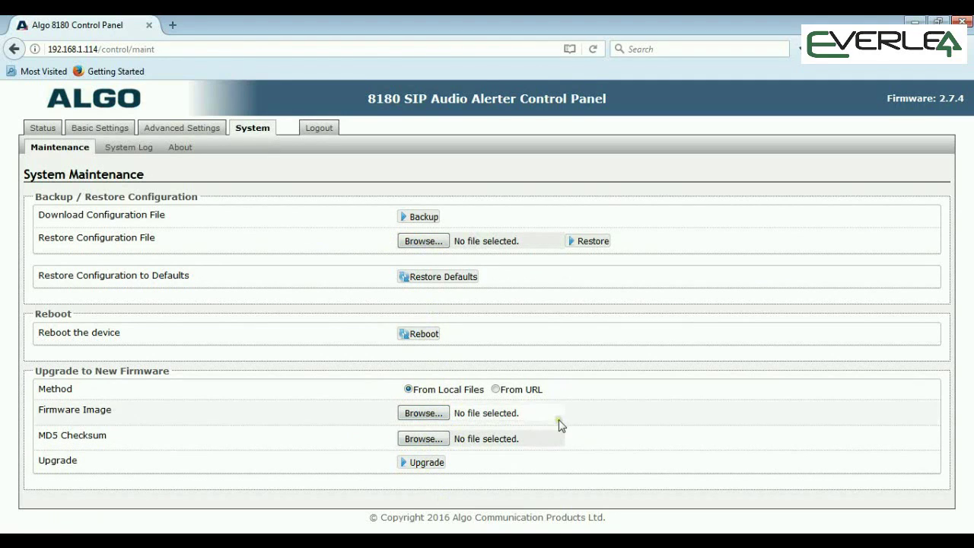
left_click(122, 153)
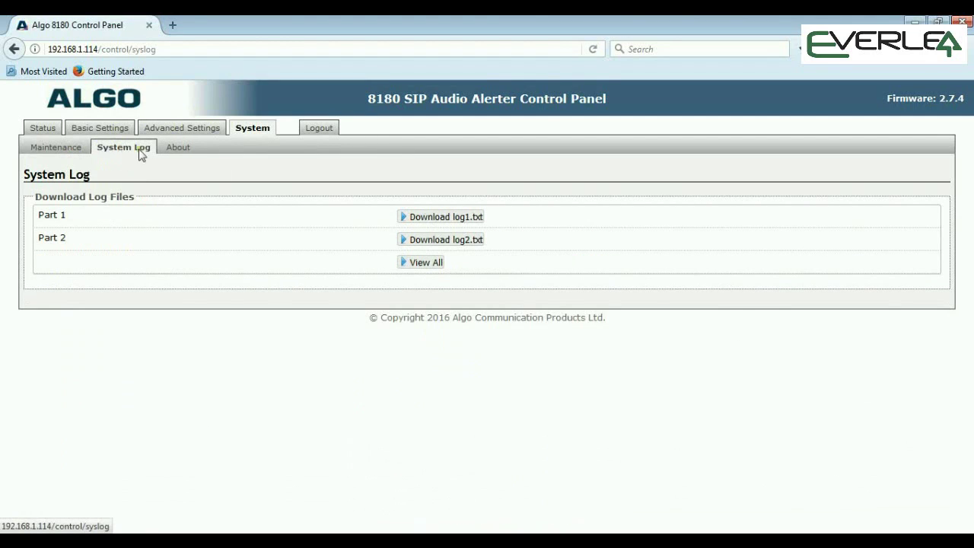
left_click(178, 148)
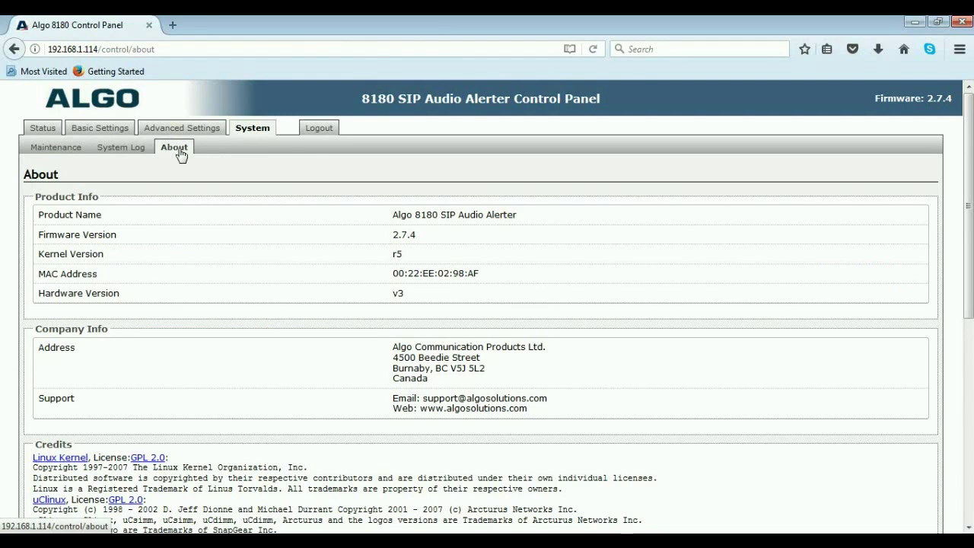
left_click(50, 131)
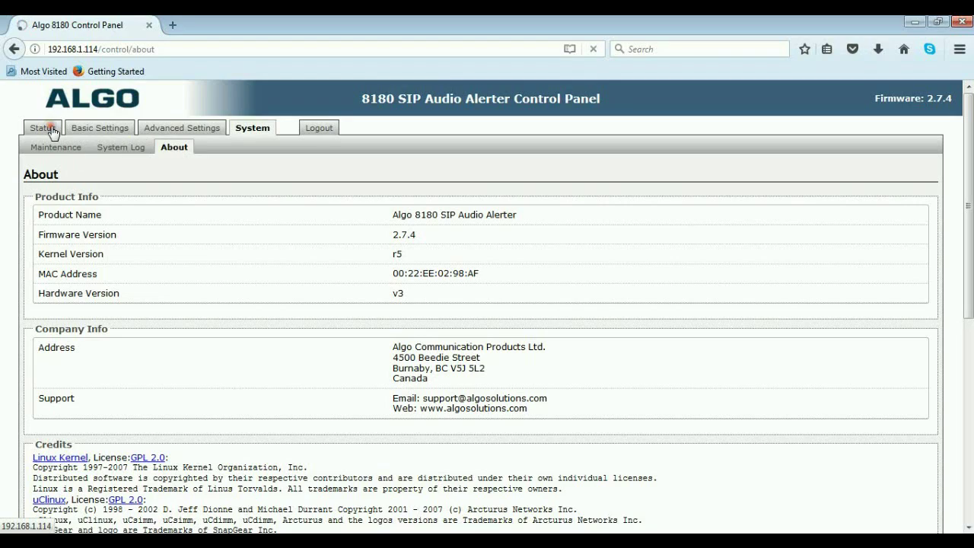